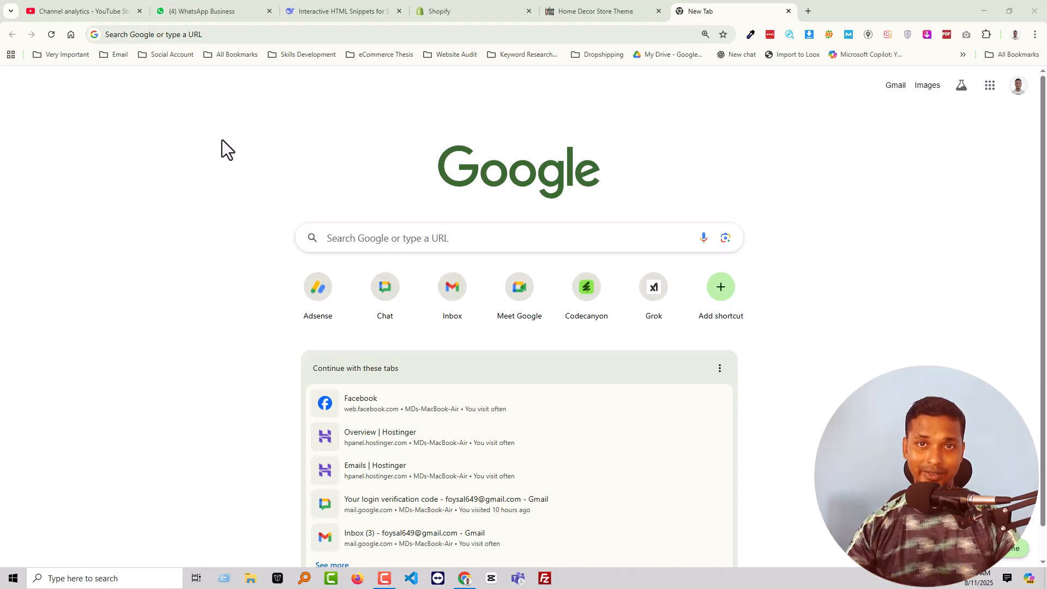
# Examine the live storefront's home page from the slideshow through the collection slider to the New Arrivals, Bestsellers and Popular product tabs.
pyautogui.click(589, 11)
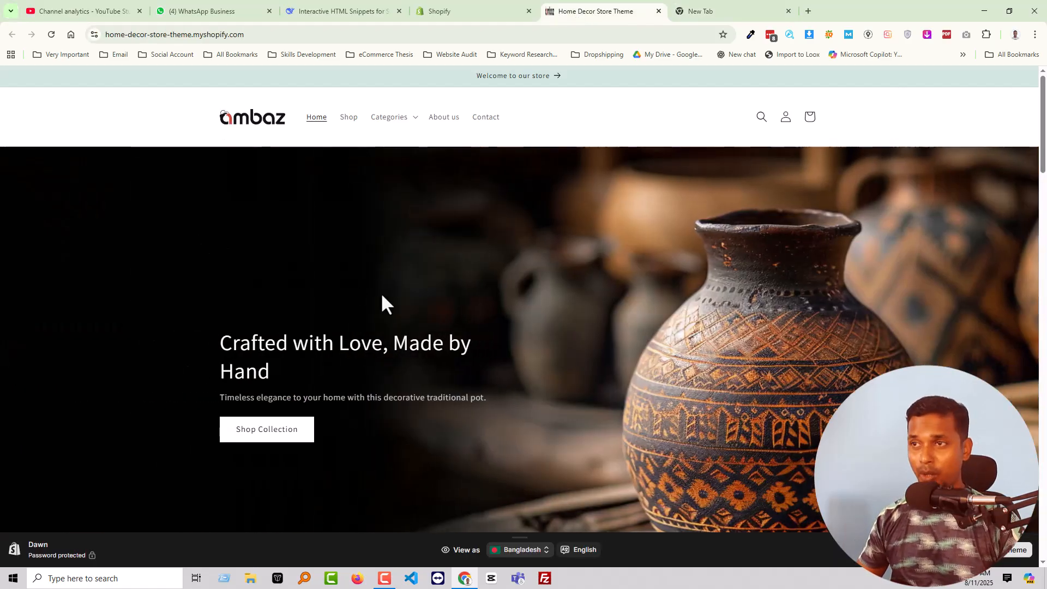
pyautogui.scroll(-1, 384, 293)
pyautogui.scroll(-10, 388, 297)
pyautogui.scroll(5, 395, 300)
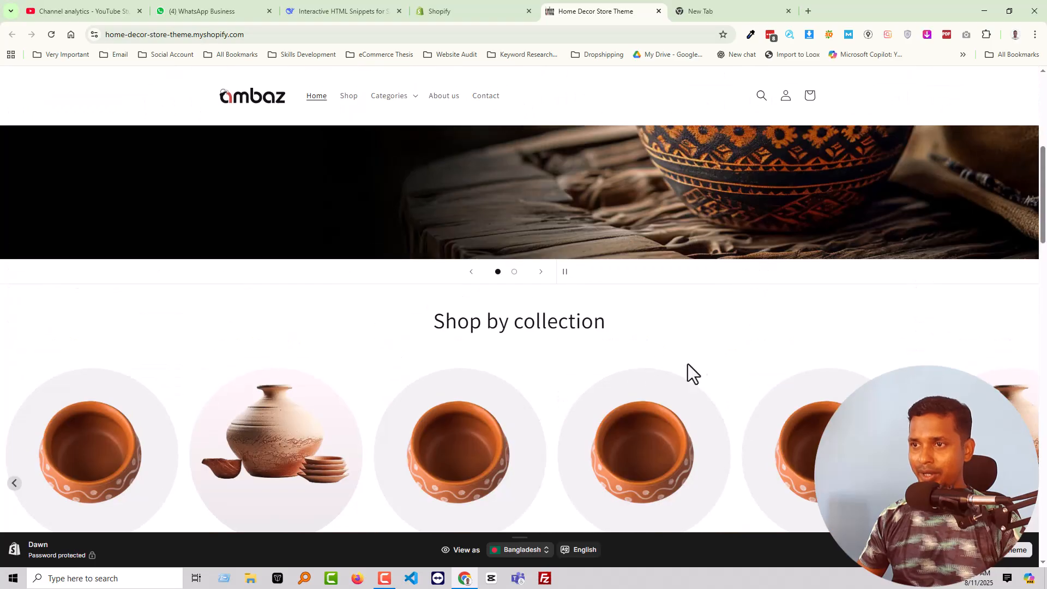
pyautogui.scroll(-1, 528, 362)
pyautogui.scroll(-1, 610, 338)
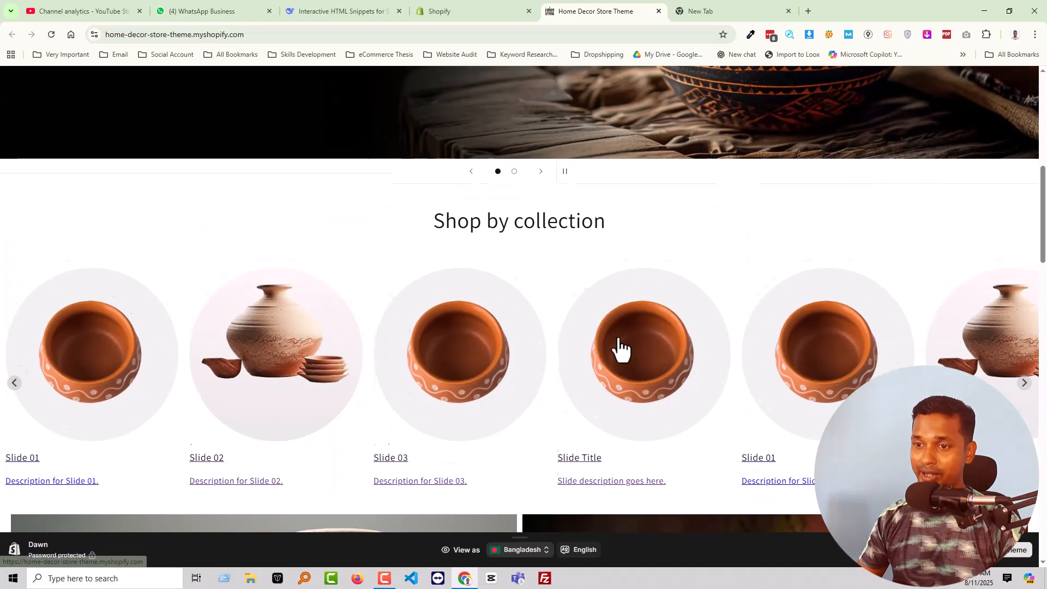
pyautogui.scroll(-5, 499, 297)
pyautogui.click(493, 164)
pyautogui.click(553, 158)
pyautogui.click(614, 158)
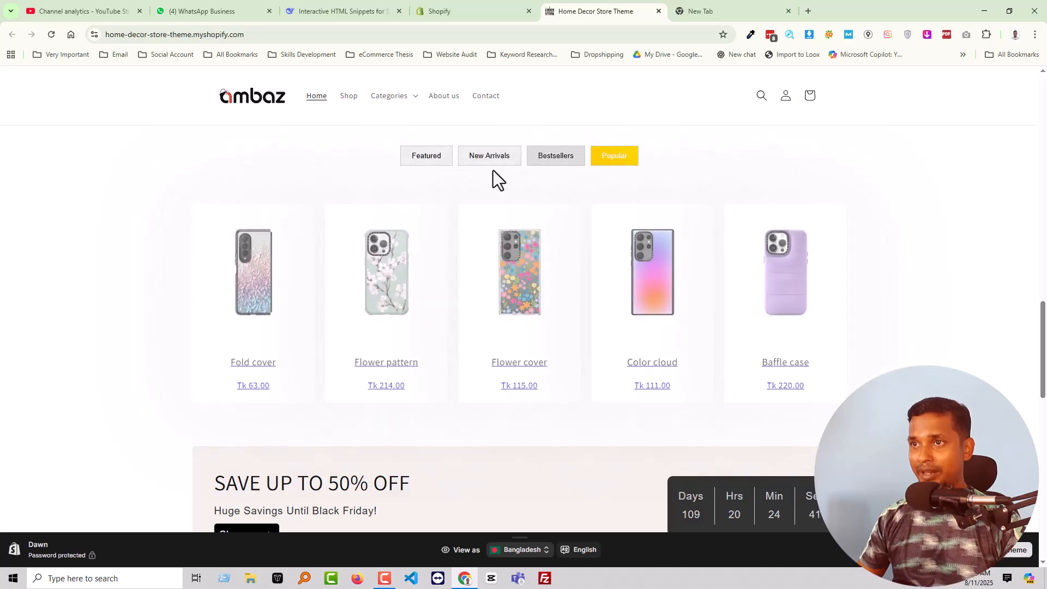
# Look over the storefront's countdown banner, marquee, customer testimonial slider and footer, and return to the slideshow.
pyautogui.scroll(-5, 490, 243)
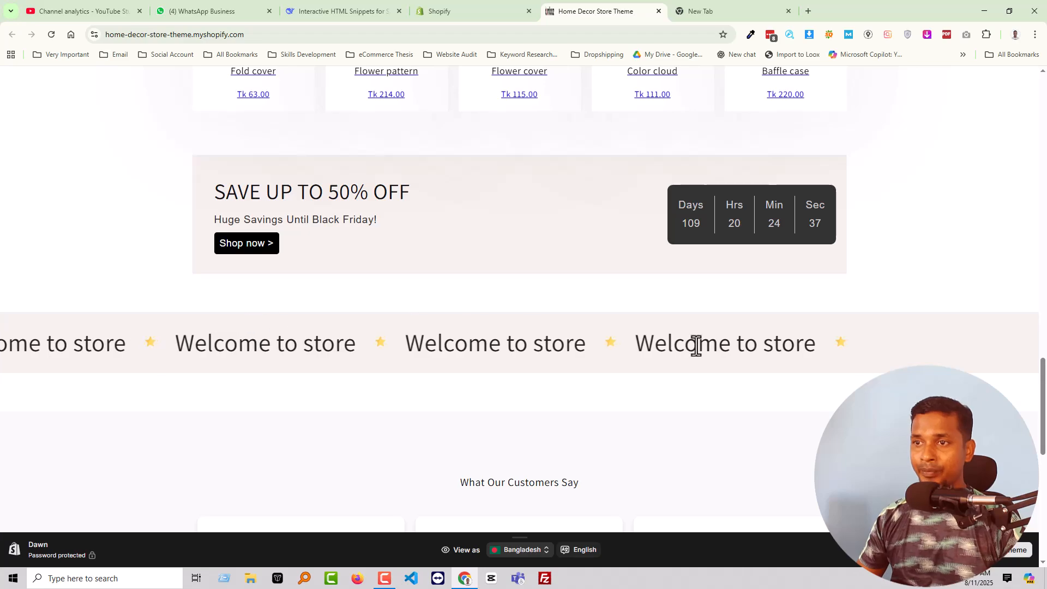
pyautogui.scroll(-6, 553, 352)
pyautogui.click(830, 188)
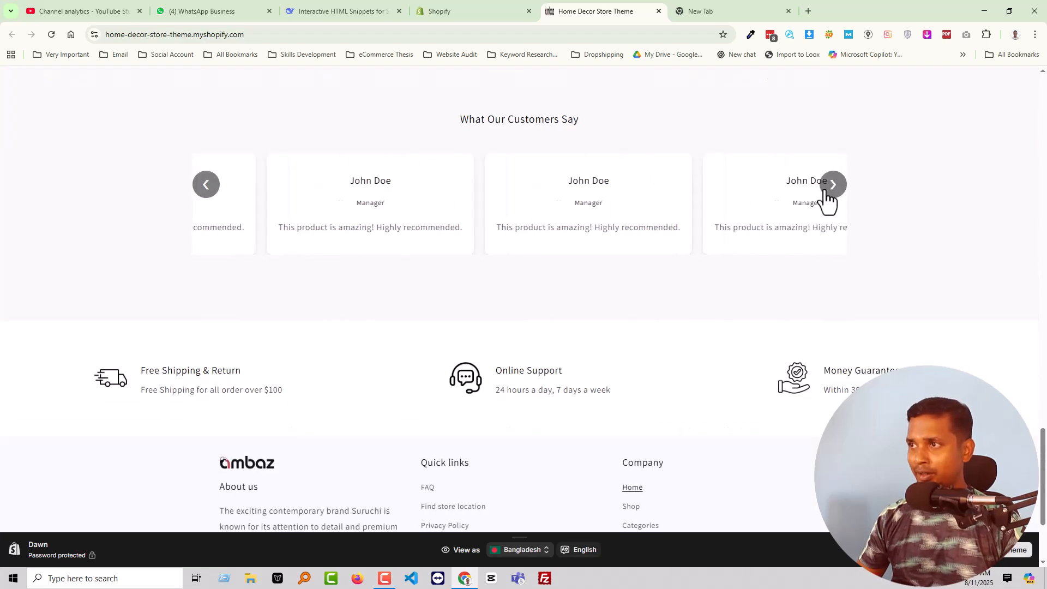
pyautogui.scroll(-2, 703, 227)
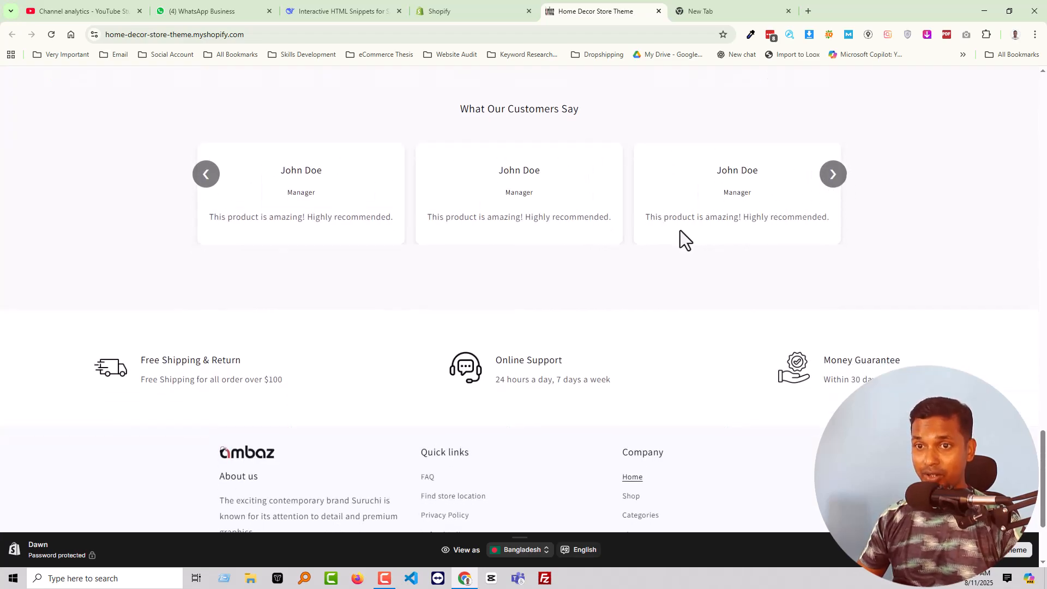
pyautogui.scroll(15, 586, 296)
pyautogui.scroll(5, 620, 283)
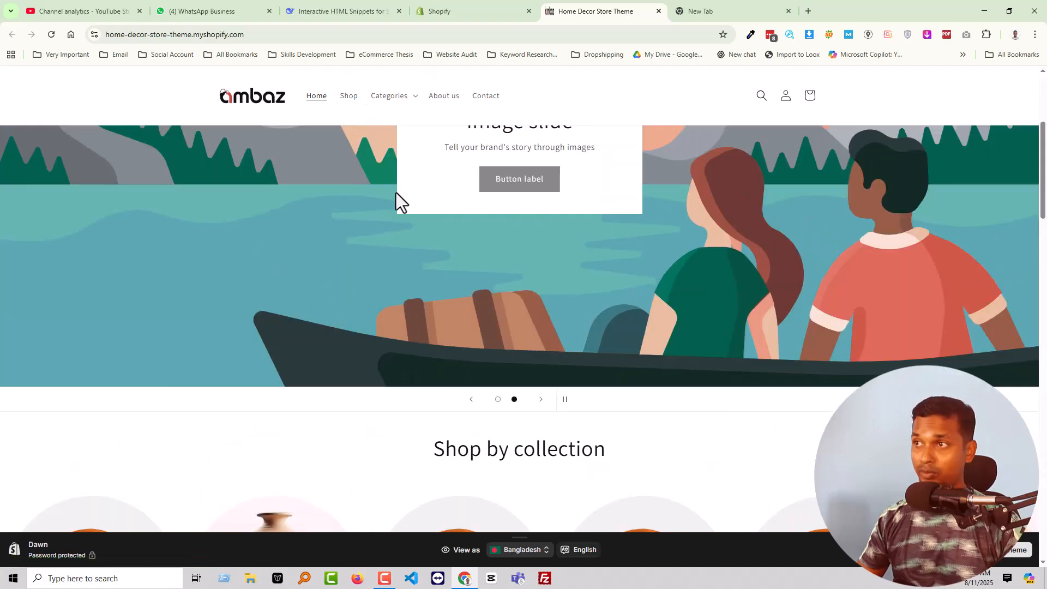
pyautogui.scroll(4, 406, 163)
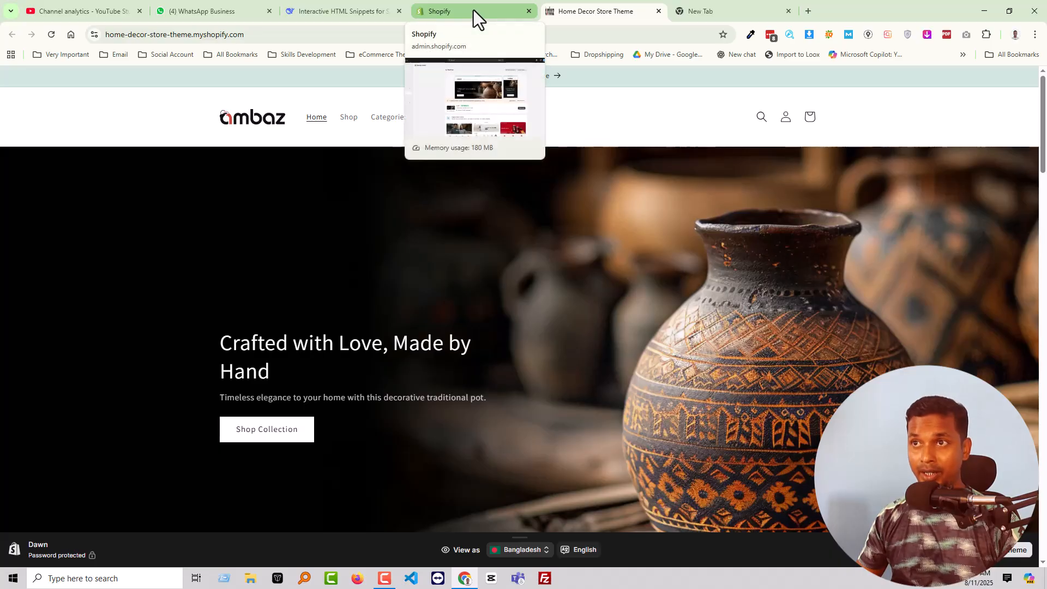
# Switch to the Shopify admin and open the current Dawn theme for customization.
pyautogui.click(473, 10)
pyautogui.scroll(-4, 270, 296)
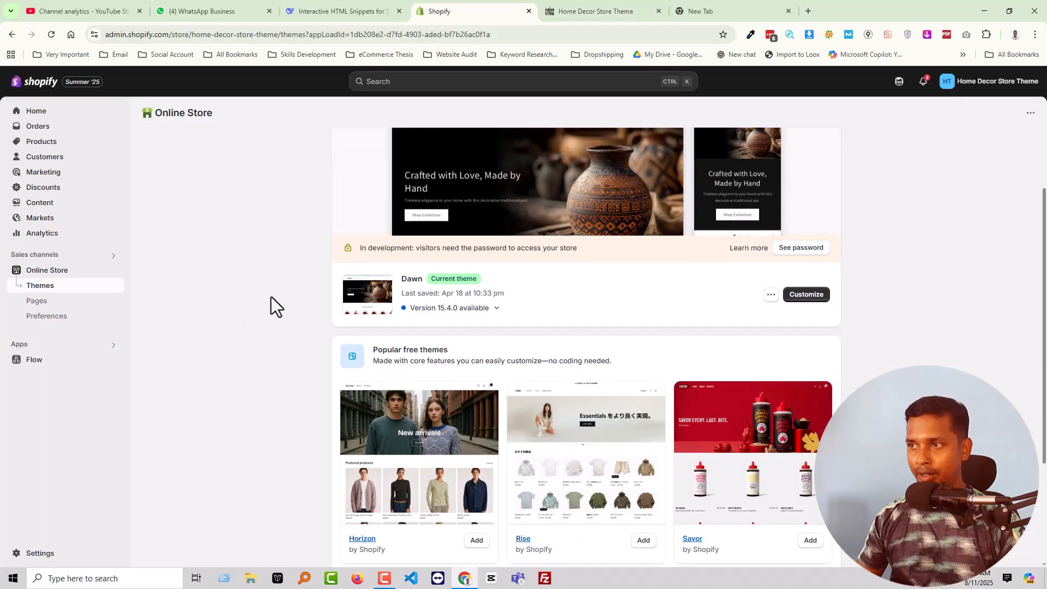
pyautogui.scroll(4, 270, 296)
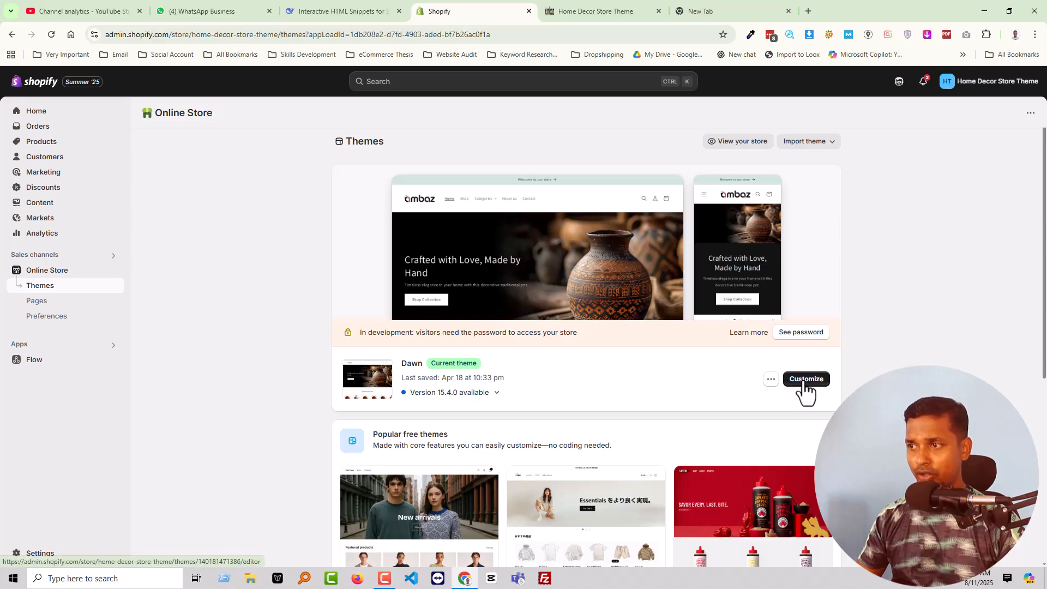
pyautogui.click(804, 382)
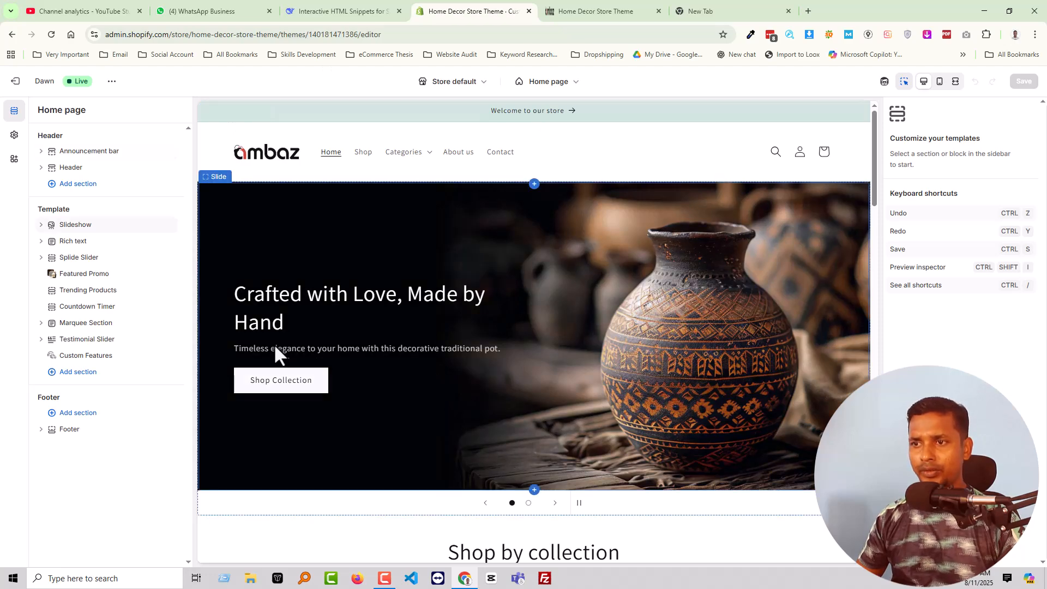
# Add a Custom Liquid section directly below the Slideshow on the home page template.
pyautogui.scroll(-1, 374, 343)
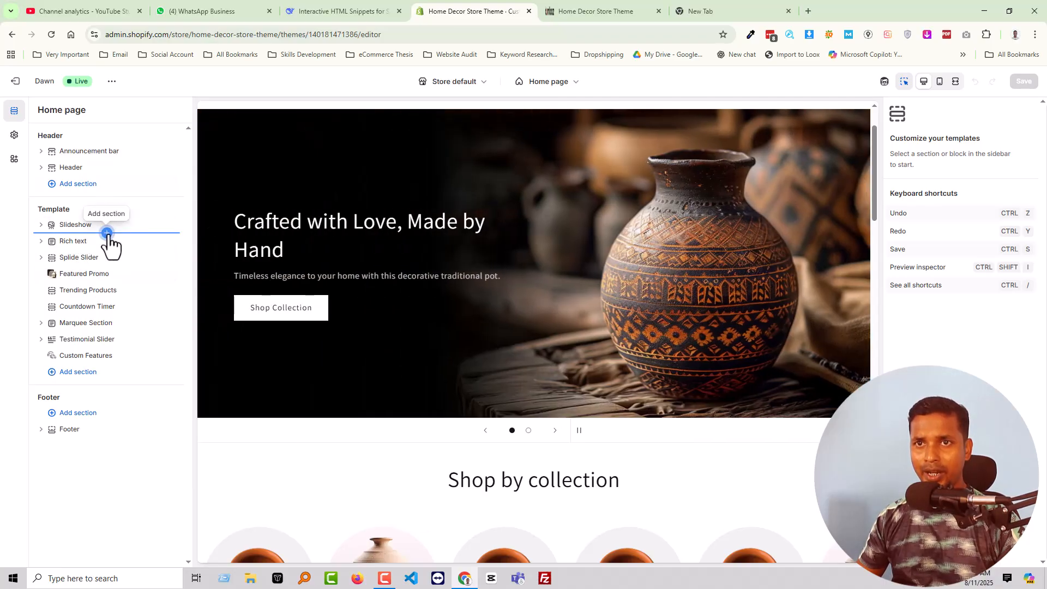
pyautogui.click(108, 234)
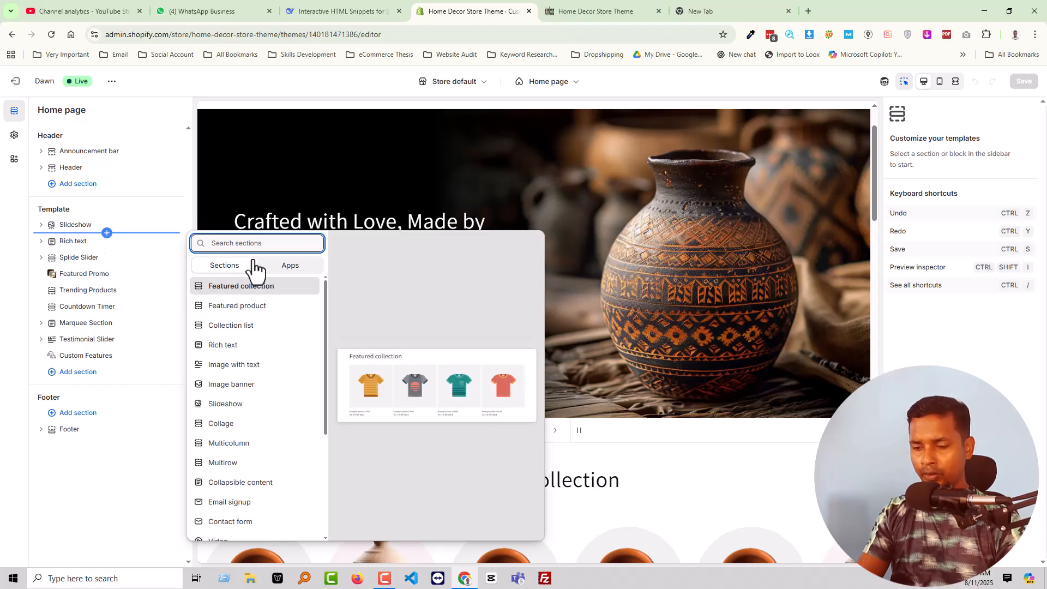
pyautogui.write('costo')
pyautogui.hotkey('ctrl', 'a')
pyautogui.press('BackSpace')
pyautogui.write('cus')
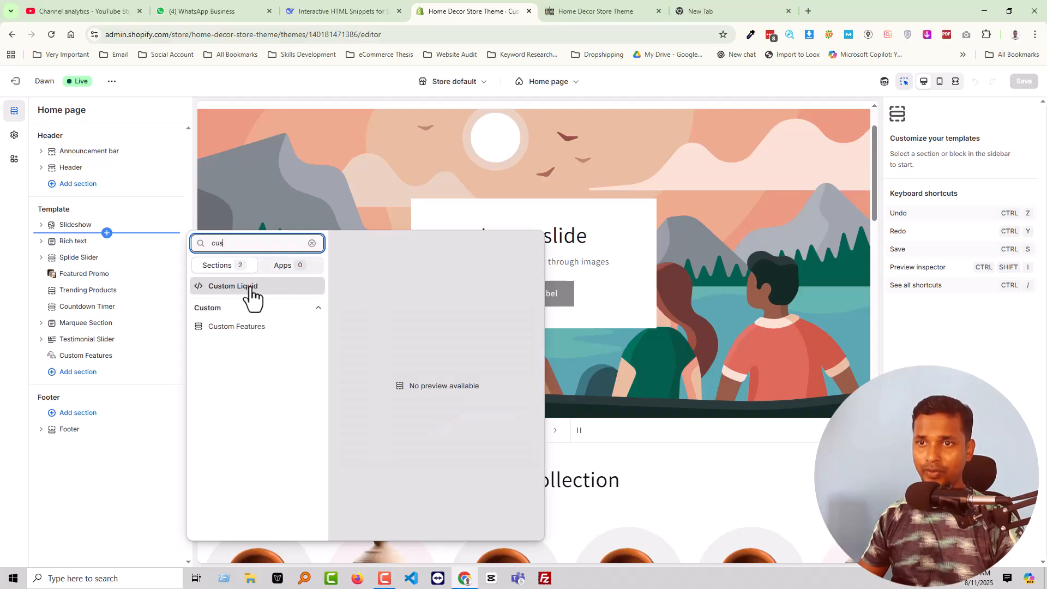
pyautogui.click(252, 287)
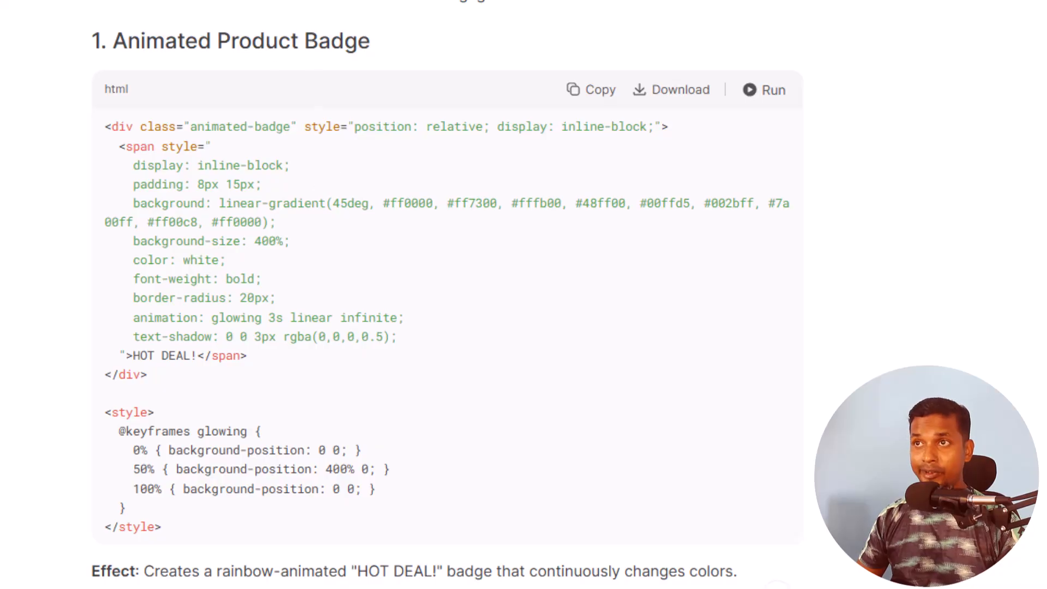
# Paste the Animated Product Badge HTML from the DeepSeek chat into the new section's Liquid code.
pyautogui.click(470, 11)
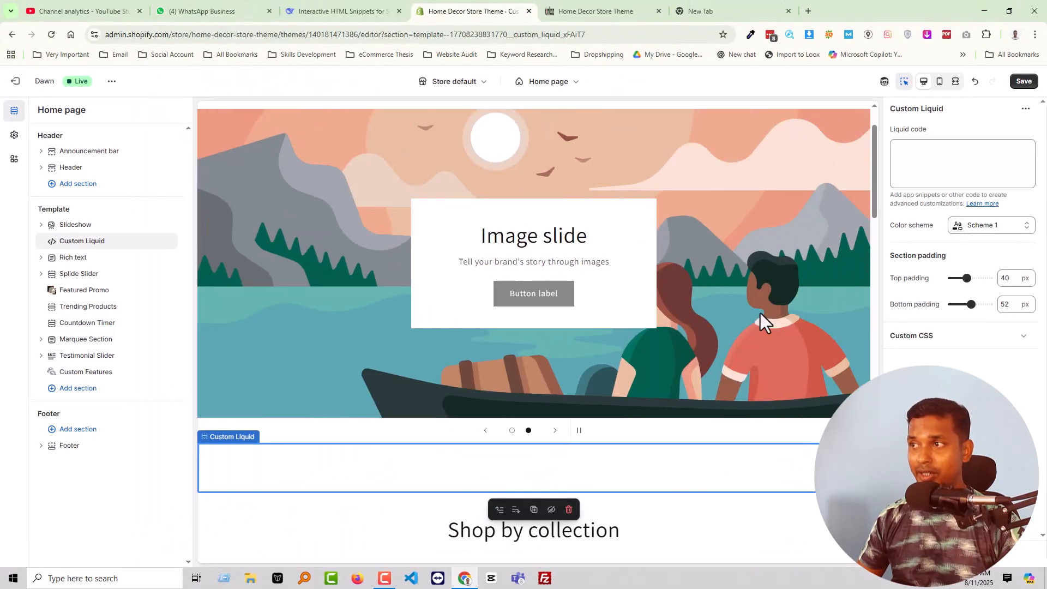
pyautogui.click(957, 166)
pyautogui.rightClick(939, 161)
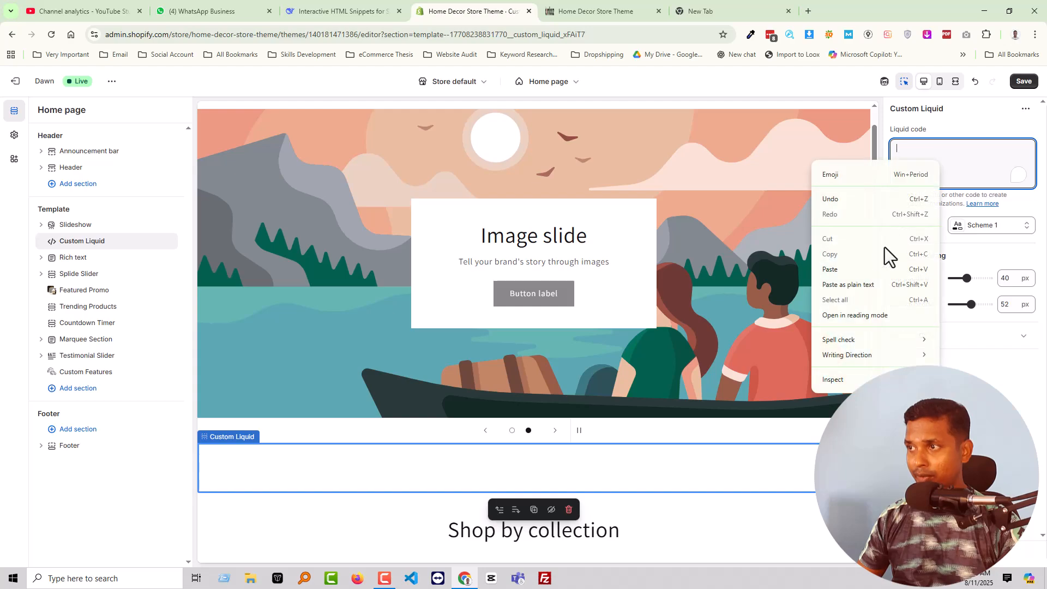
pyautogui.click(830, 269)
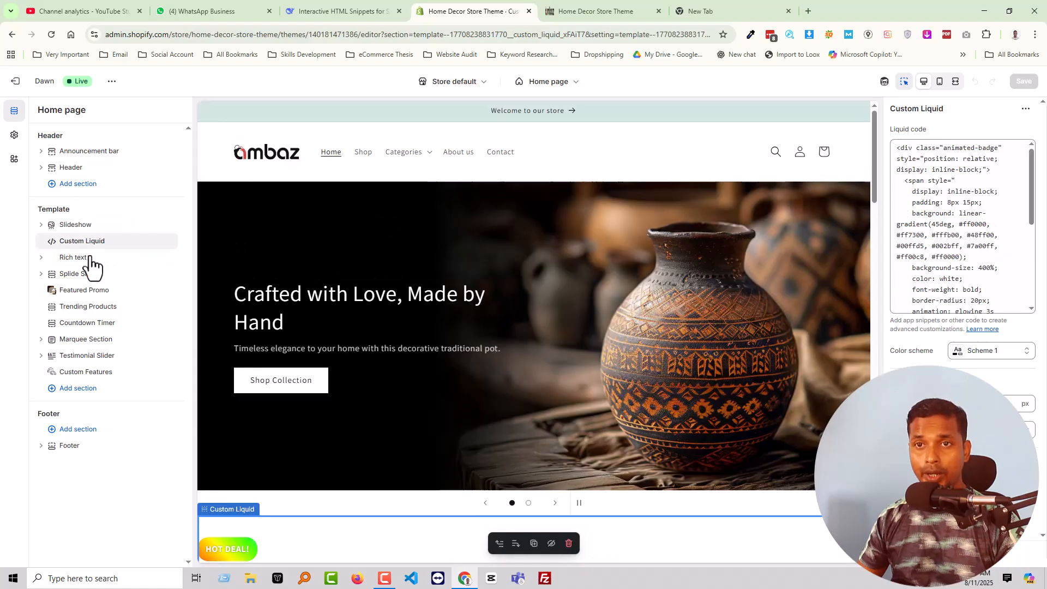
# Add a second Custom Liquid section between the badge section and the Rich text section.
pyautogui.click(107, 249)
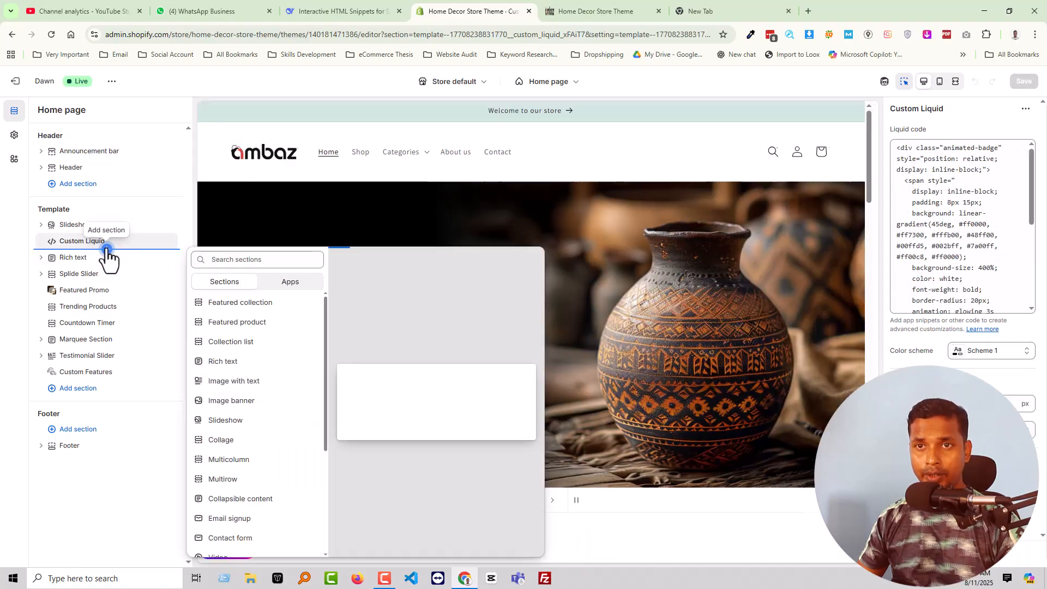
pyautogui.write('cus')
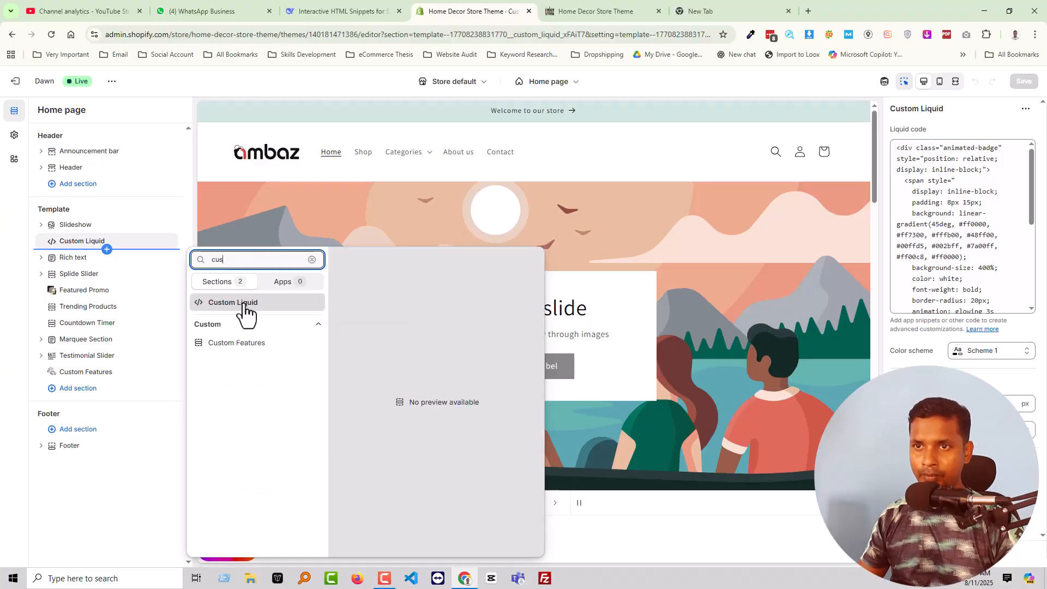
pyautogui.click(245, 304)
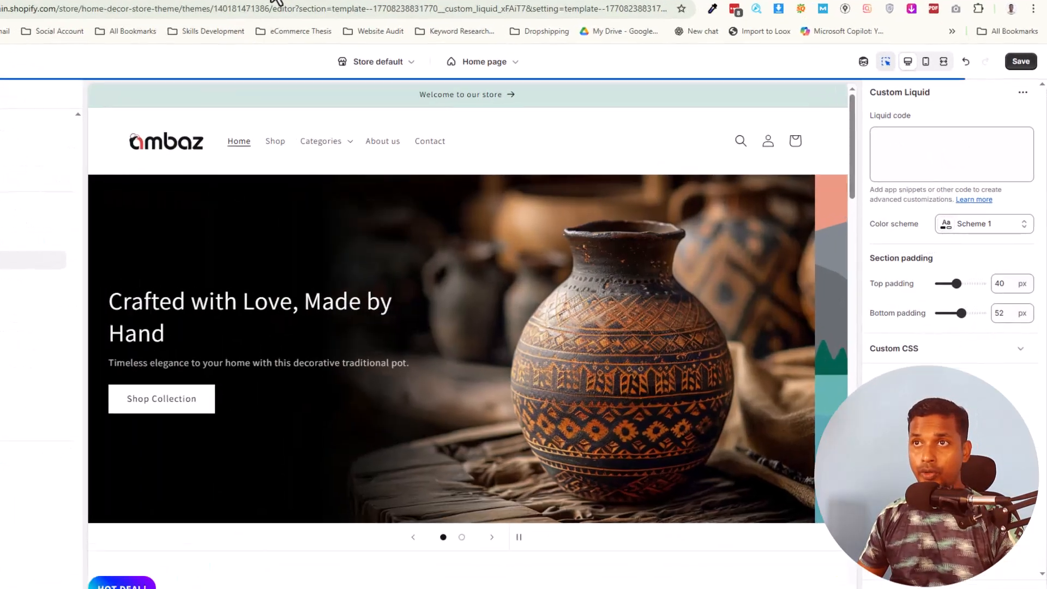
# Copy the Interactive Product Quiz code from the DeepSeek chat into the second Custom Liquid section and save the theme.
pyautogui.click(359, 12)
pyautogui.scroll(-10, 306, 243)
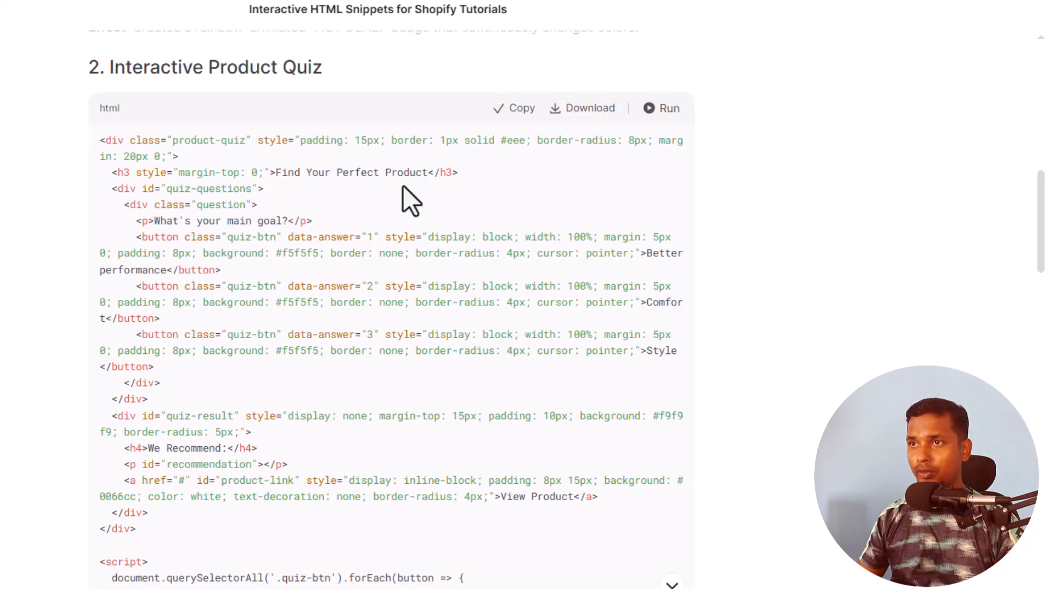
pyautogui.scroll(-2, 394, 191)
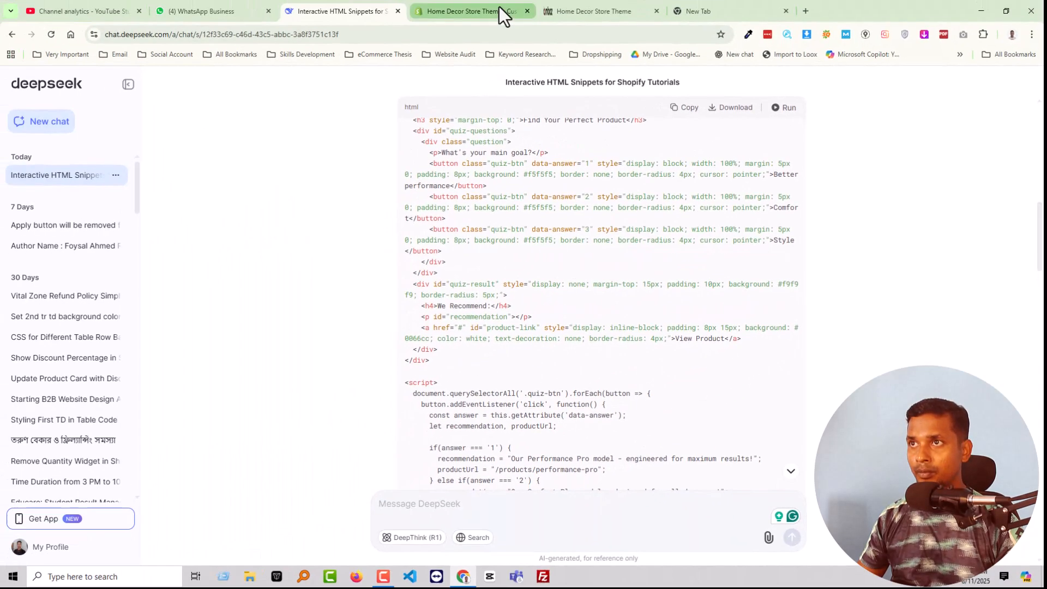
pyautogui.click(579, 10)
pyautogui.click(492, 12)
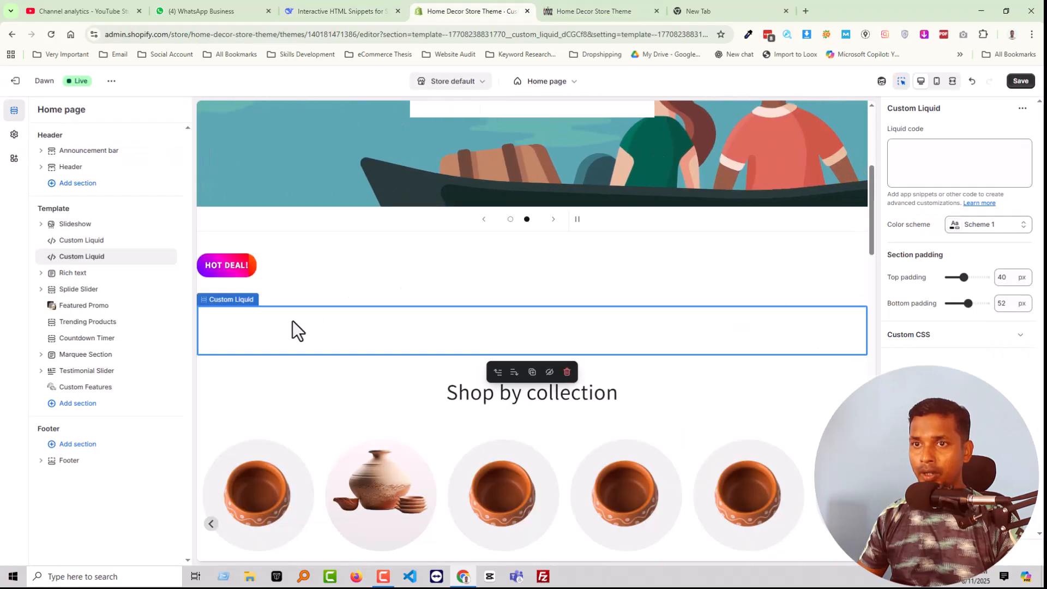
pyautogui.click(928, 164)
pyautogui.hotkey('ctrl', 'v')
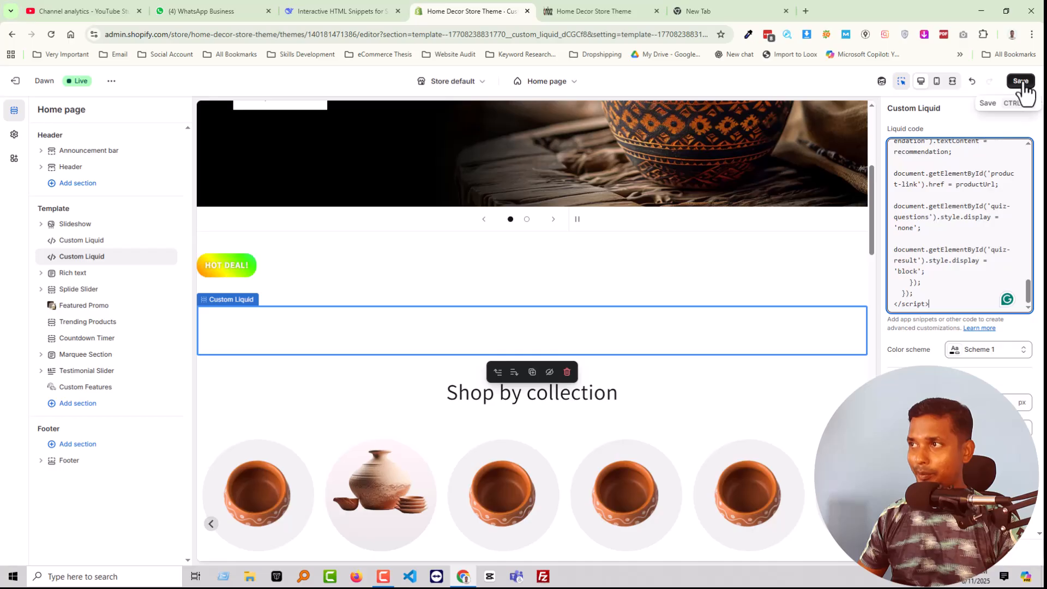
pyautogui.click(1021, 86)
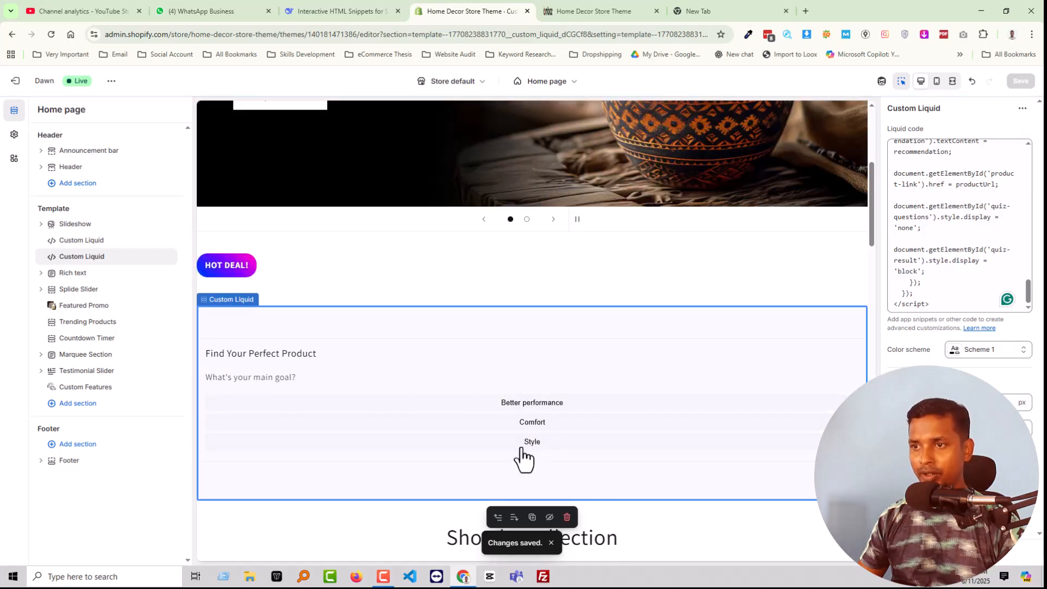
# Copy the Scrolling Testimonial Ticker code from the DeepSeek chat.
pyautogui.click(336, 8)
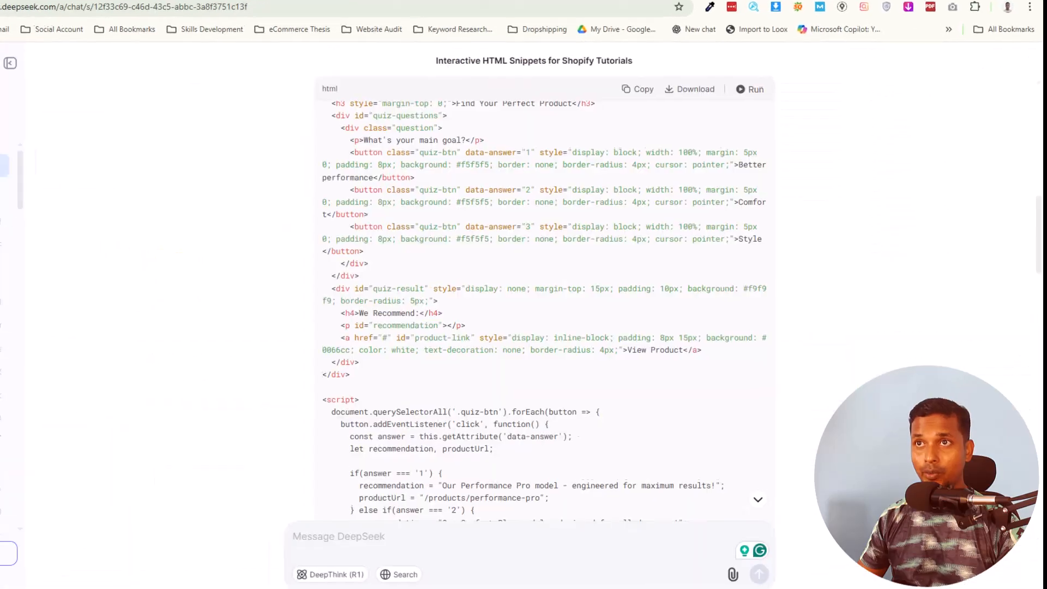
pyautogui.scroll(-10, 371, 267)
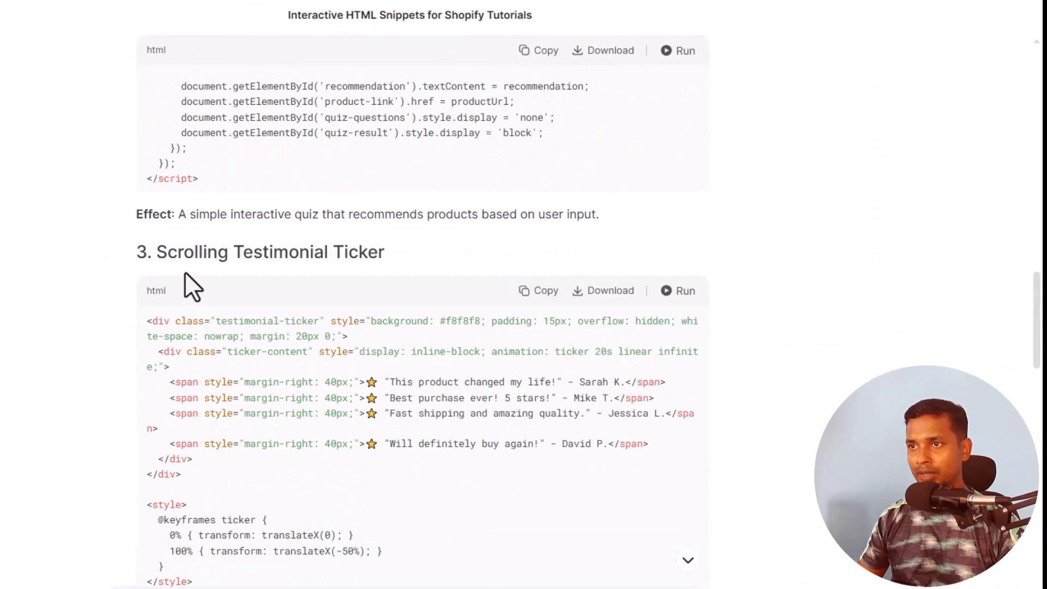
pyautogui.scroll(-2, 313, 278)
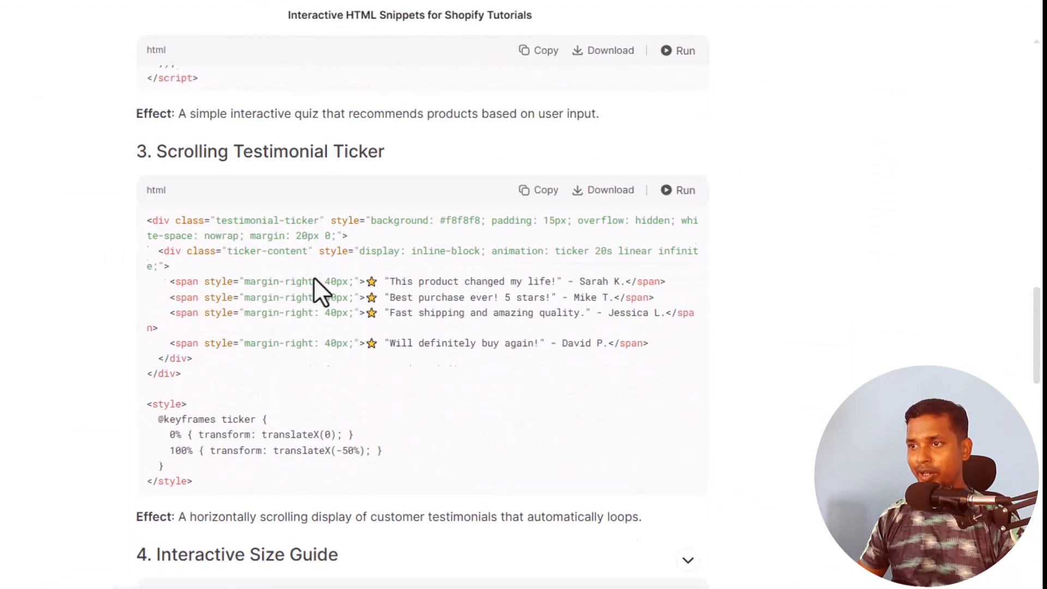
pyautogui.click(537, 189)
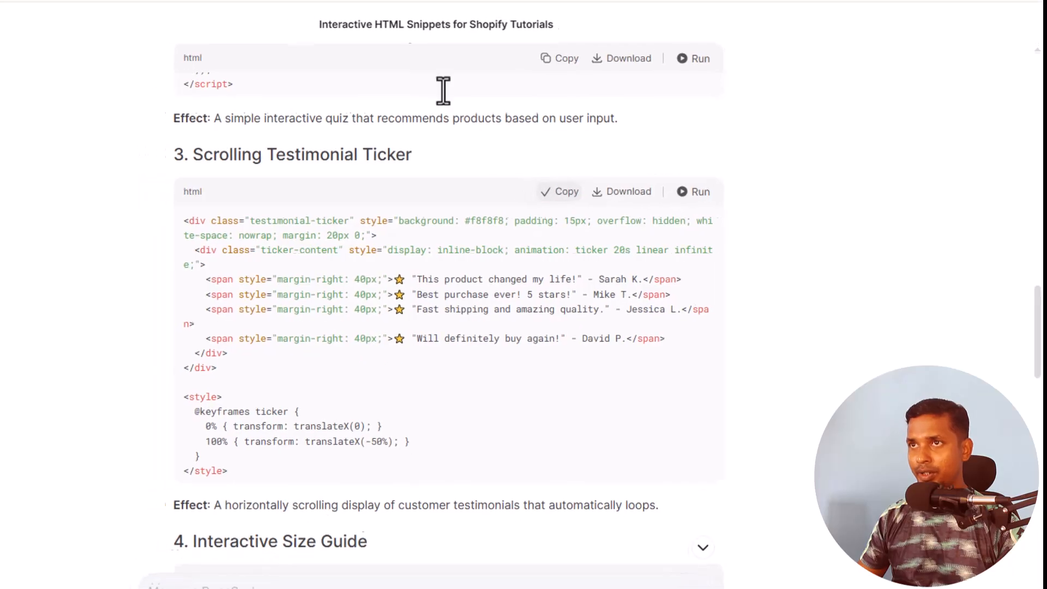
# Paste the ticker code into a third Custom Liquid section below the quiz section and save the theme.
pyautogui.click(467, 9)
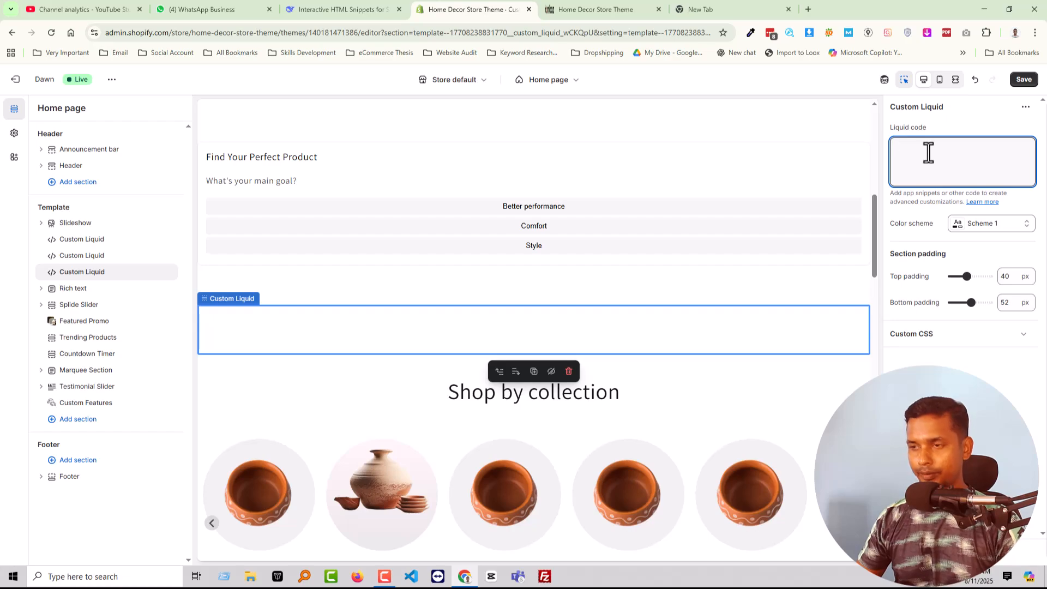
pyautogui.hotkey('ctrl', 'v')
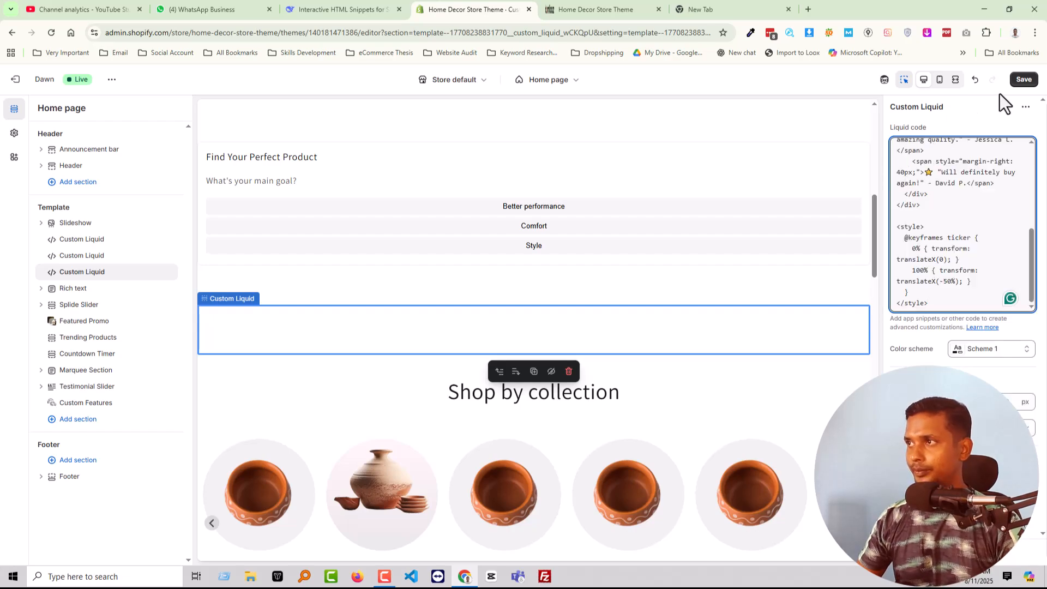
pyautogui.click(1025, 81)
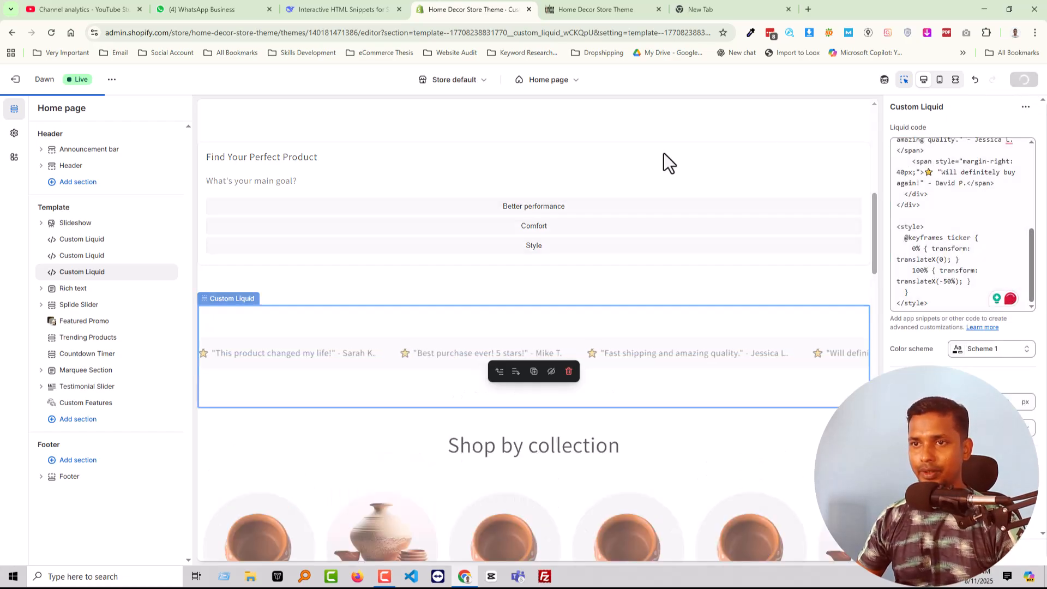
# Copy the Interactive Size Guide code from the DeepSeek chat.
pyautogui.click(332, 6)
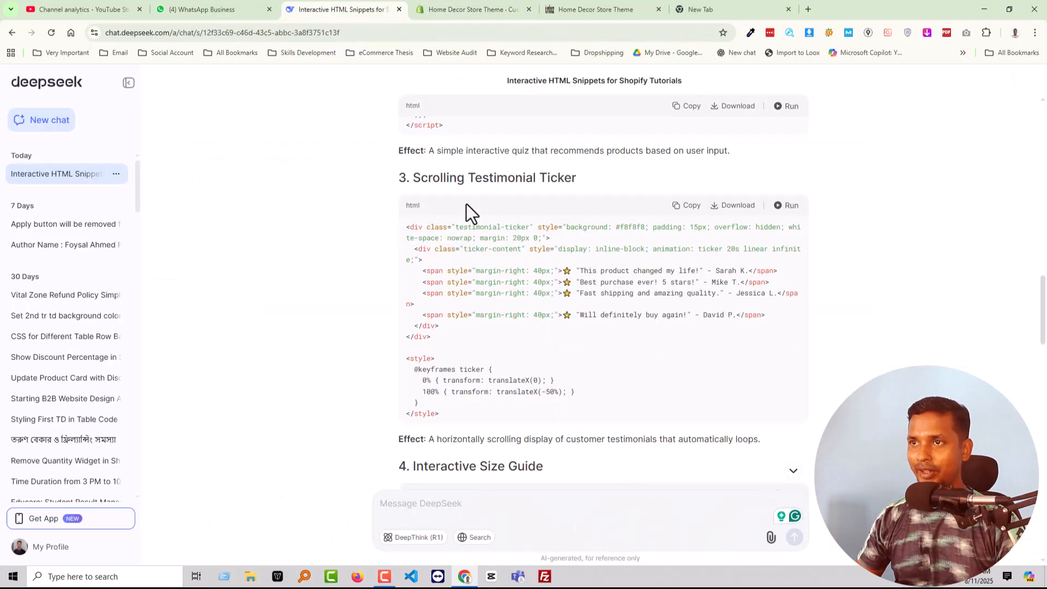
pyautogui.click(477, 2)
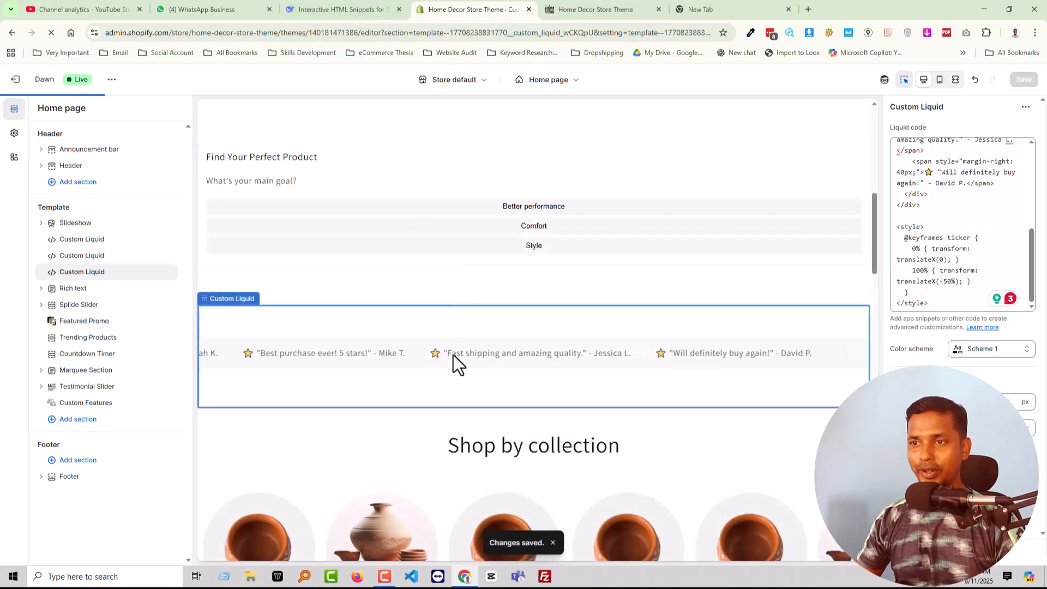
pyautogui.click(338, 13)
pyautogui.scroll(-1, 436, 270)
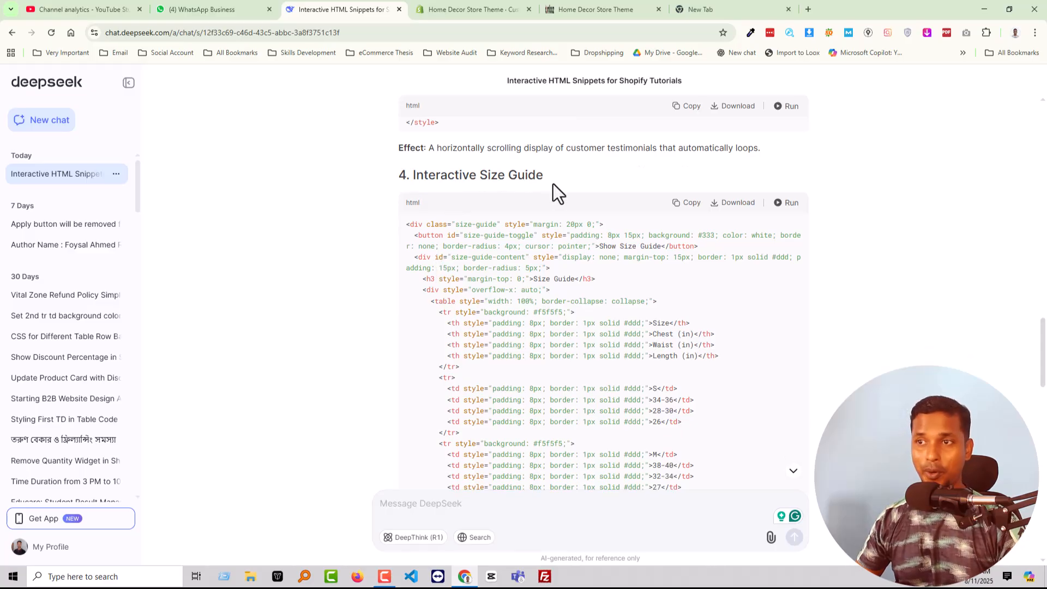
pyautogui.scroll(-1, 556, 191)
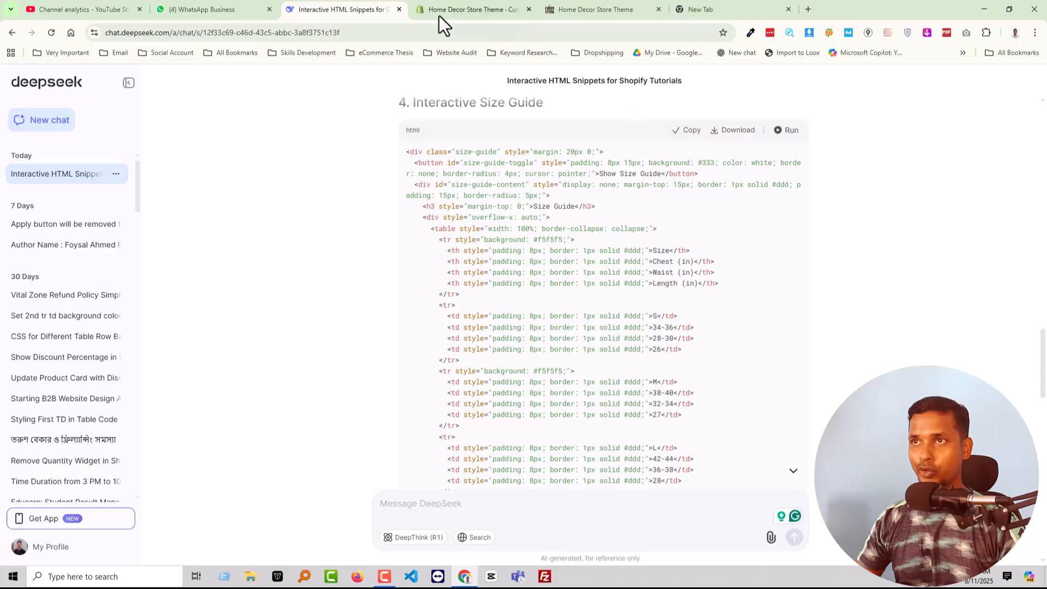
# Switch to the Shopify theme editor and open the Default product template.
pyautogui.click(463, 15)
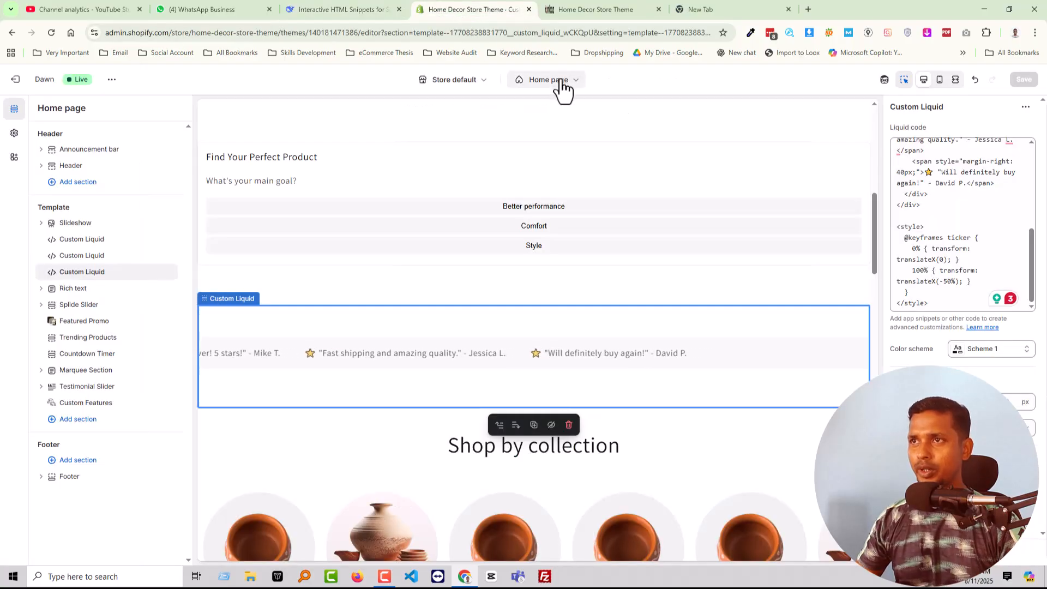
pyautogui.click(551, 81)
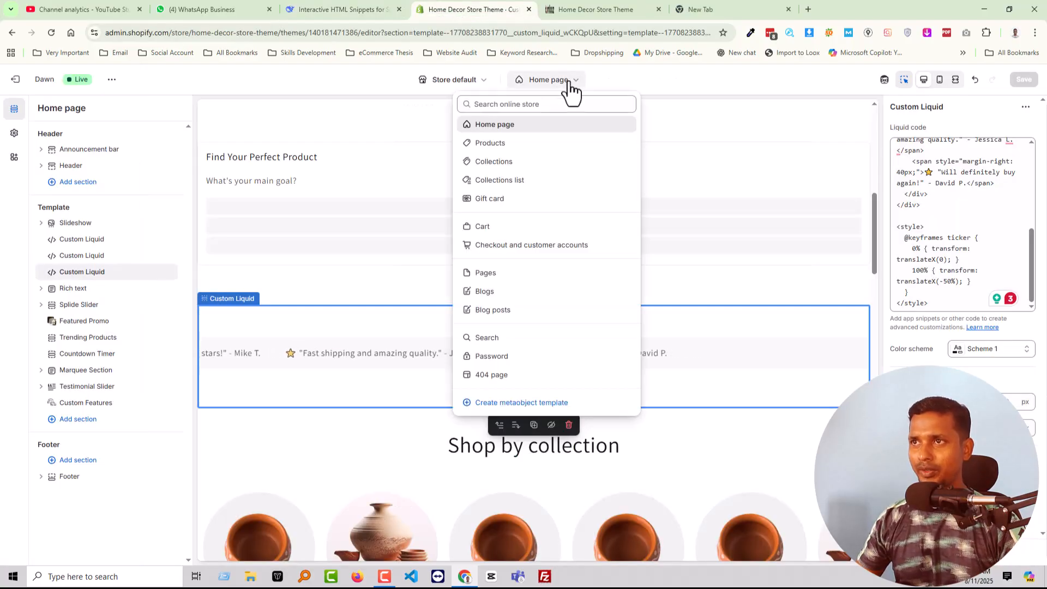
pyautogui.click(515, 143)
pyautogui.click(525, 157)
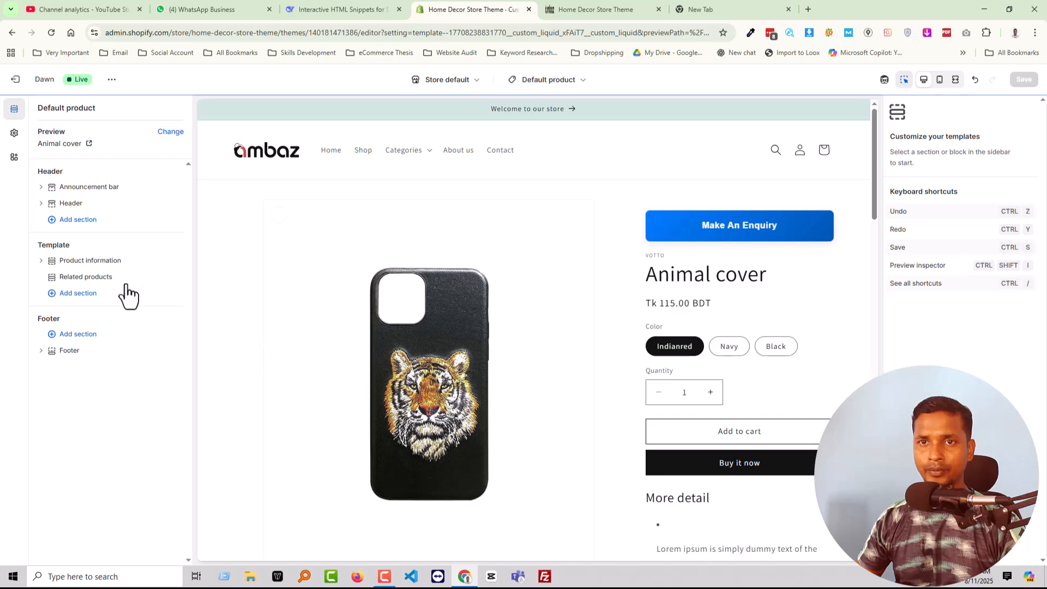
# Add a Custom Liquid block at the end of the Product information section and paste the size guide code into it.
pyautogui.click(85, 261)
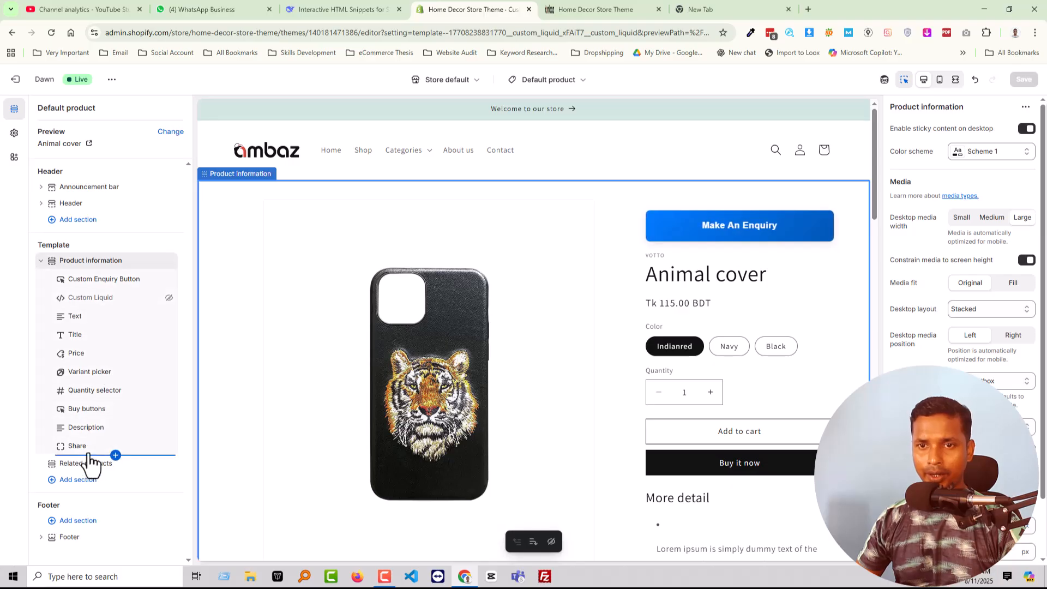
pyautogui.click(115, 455)
pyautogui.click(240, 386)
pyautogui.click(962, 158)
pyautogui.hotkey('ctrl', 'v')
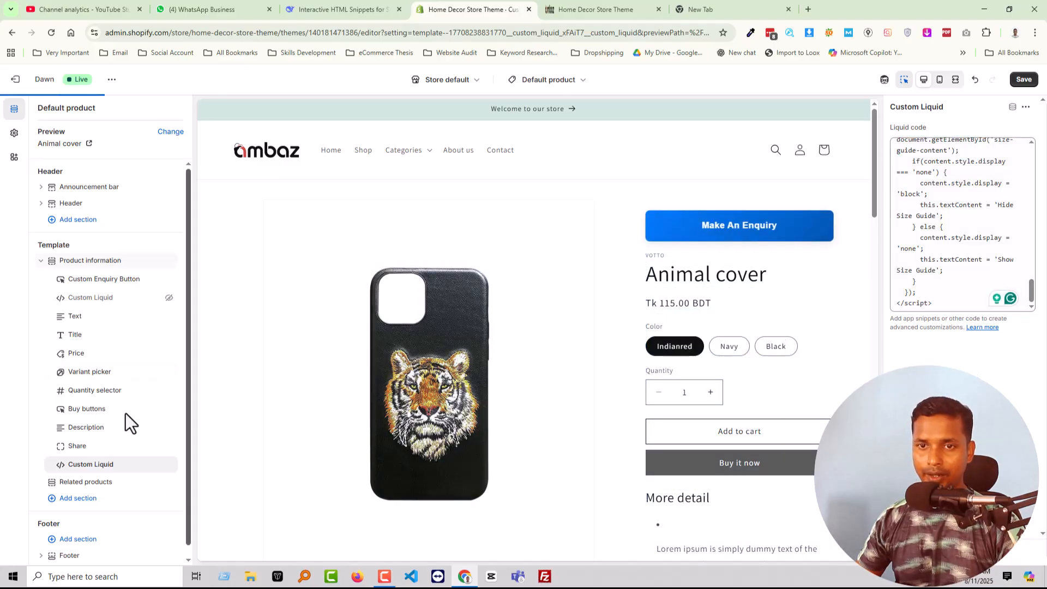
# Move the size guide's Custom Liquid block between Buy buttons and Description, and save the theme.
pyautogui.moveTo(64, 423)
pyautogui.mouseDown()
pyautogui.moveTo(64, 391)
pyautogui.moveTo(65, 424)
pyautogui.mouseUp()
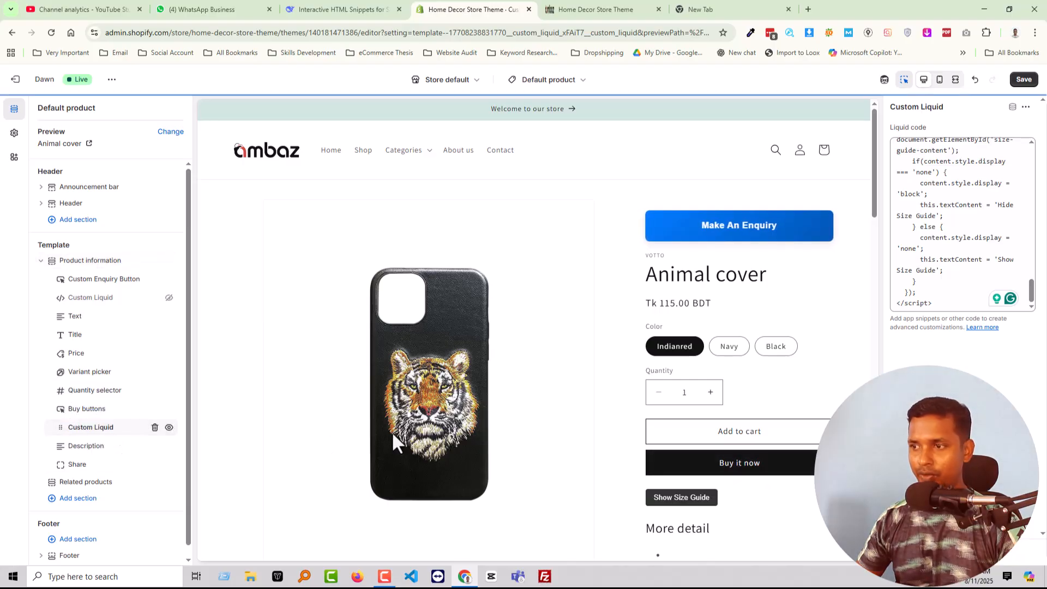
pyautogui.click(1024, 79)
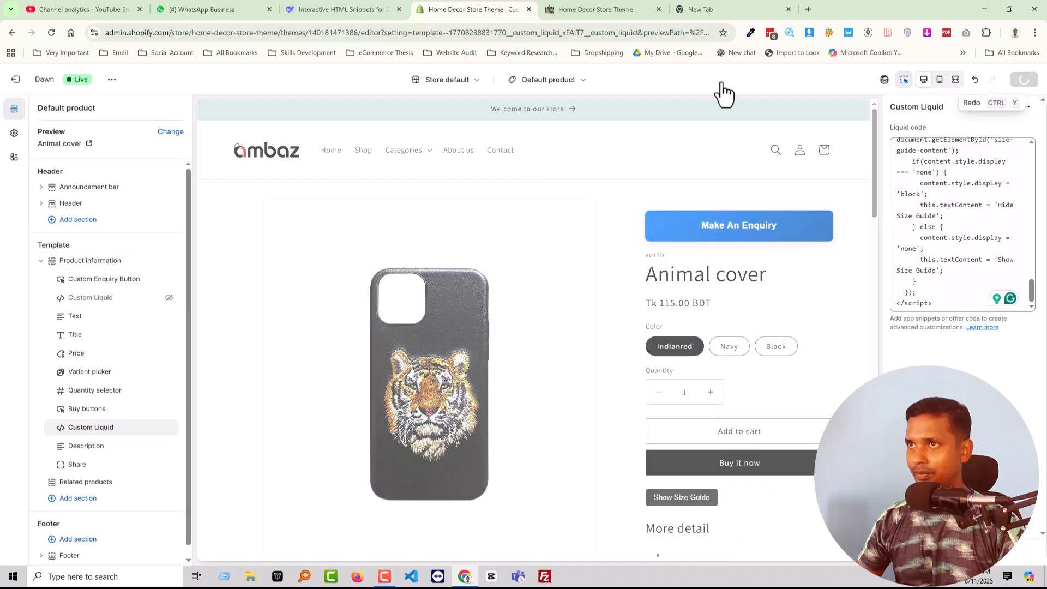
# Reload the storefront home page, answer the product quiz and check the badge, quiz and testimonial ticker.
pyautogui.click(598, 11)
pyautogui.press('F5')
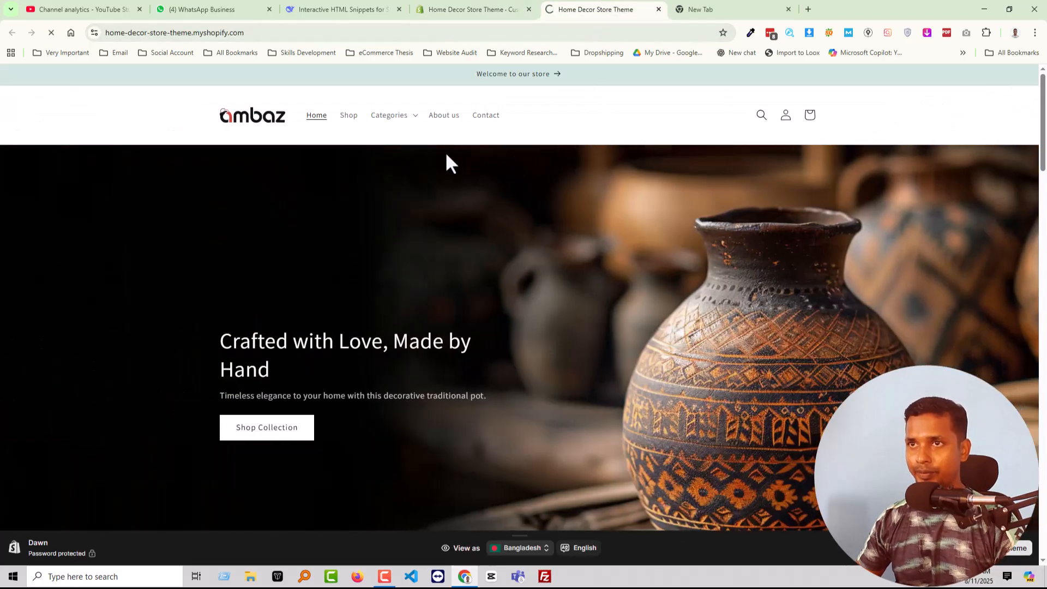
pyautogui.scroll(-4, 430, 237)
pyautogui.scroll(-7, 434, 251)
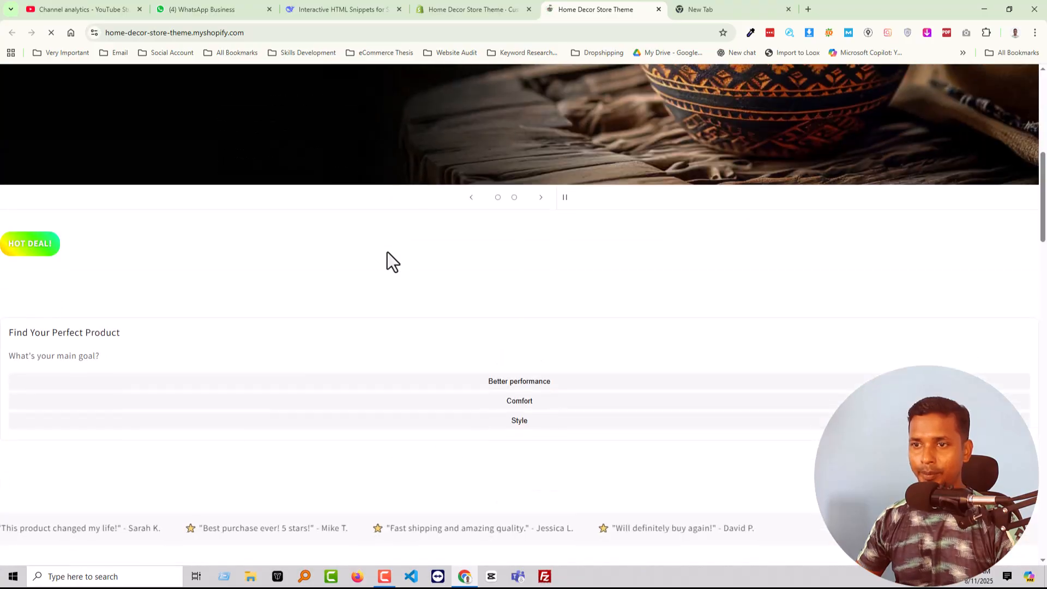
pyautogui.click(528, 252)
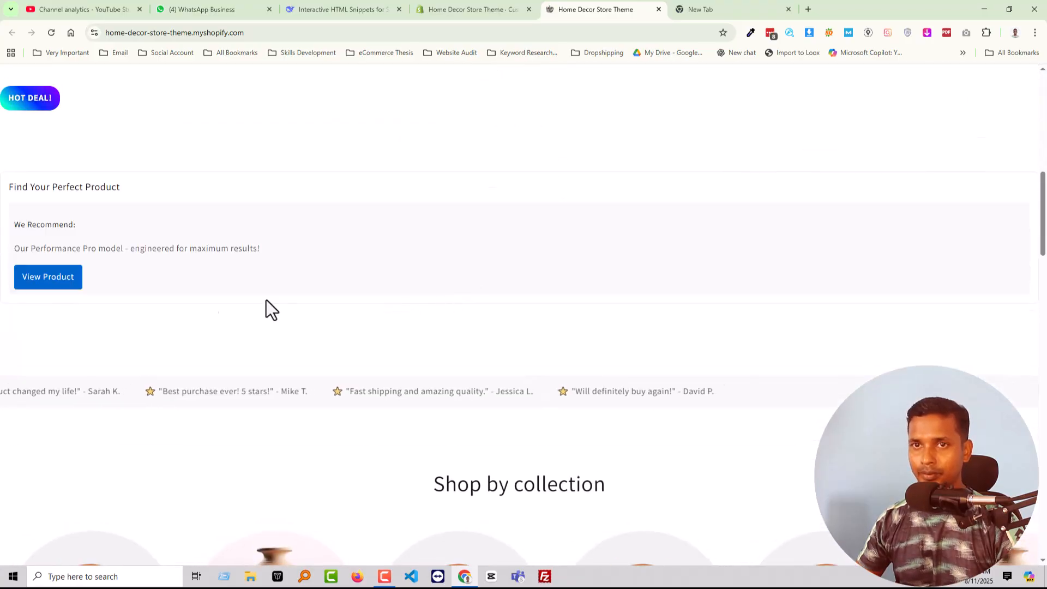
pyautogui.scroll(-3, 120, 300)
pyautogui.scroll(-1, 193, 293)
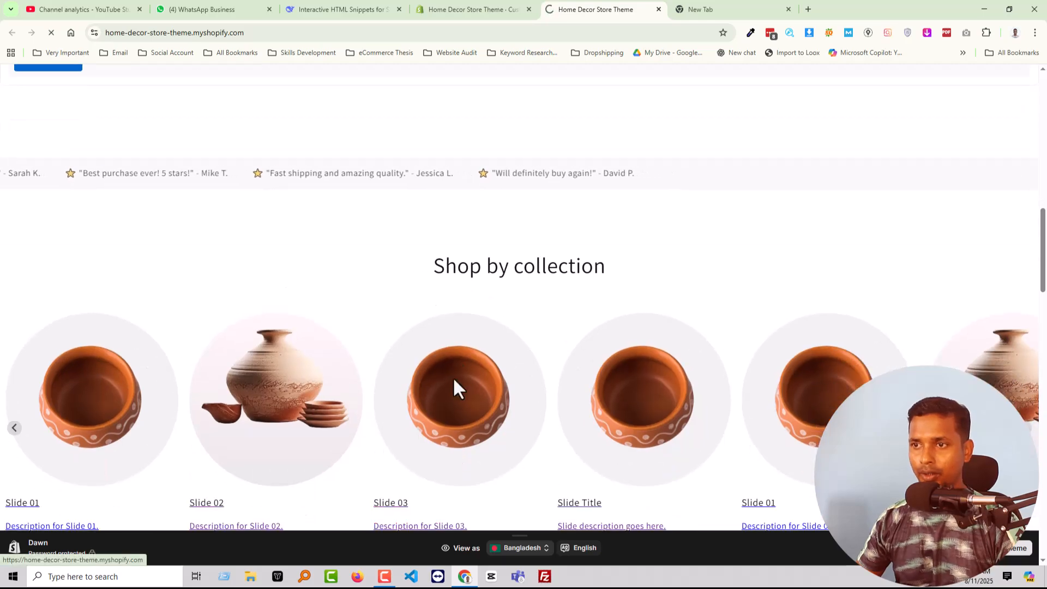
pyautogui.click(453, 377)
pyautogui.scroll(-5, 513, 375)
pyautogui.scroll(5, 521, 385)
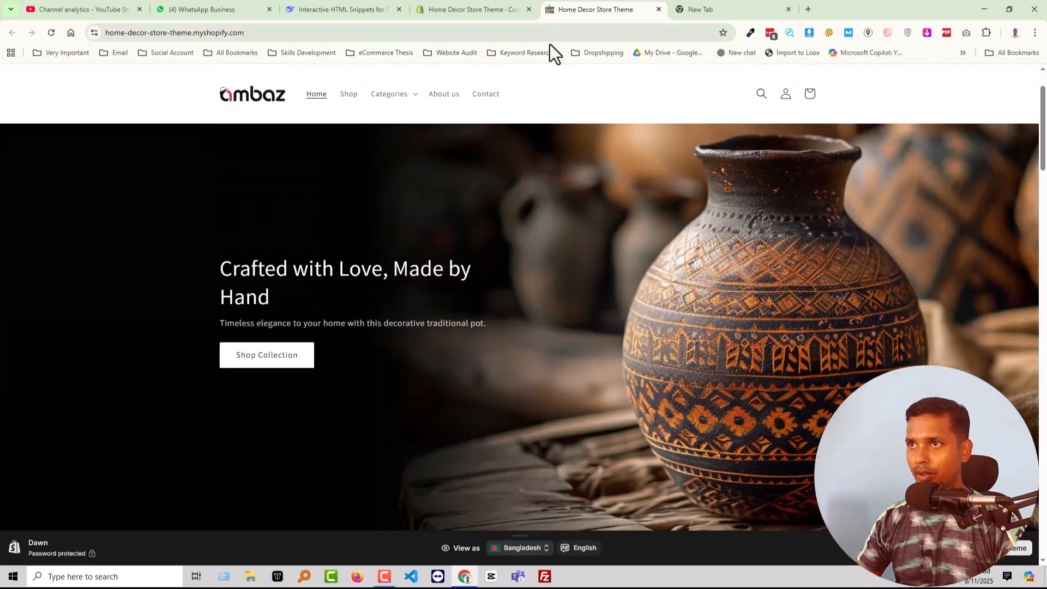
# Open the Animal cover product from the Shop page and test showing and hiding its size guide.
pyautogui.click(349, 117)
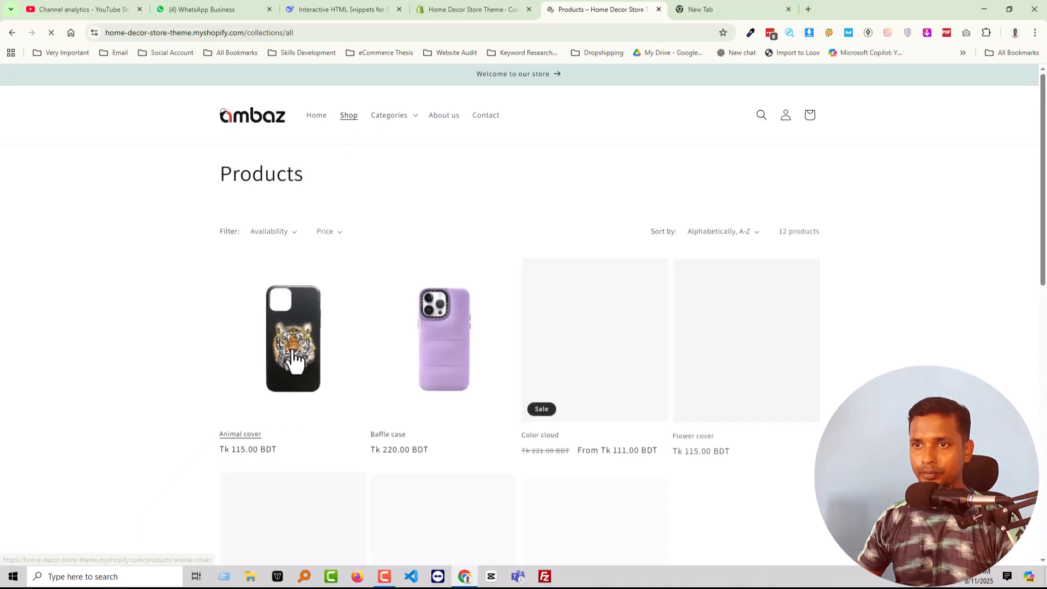
pyautogui.click(288, 352)
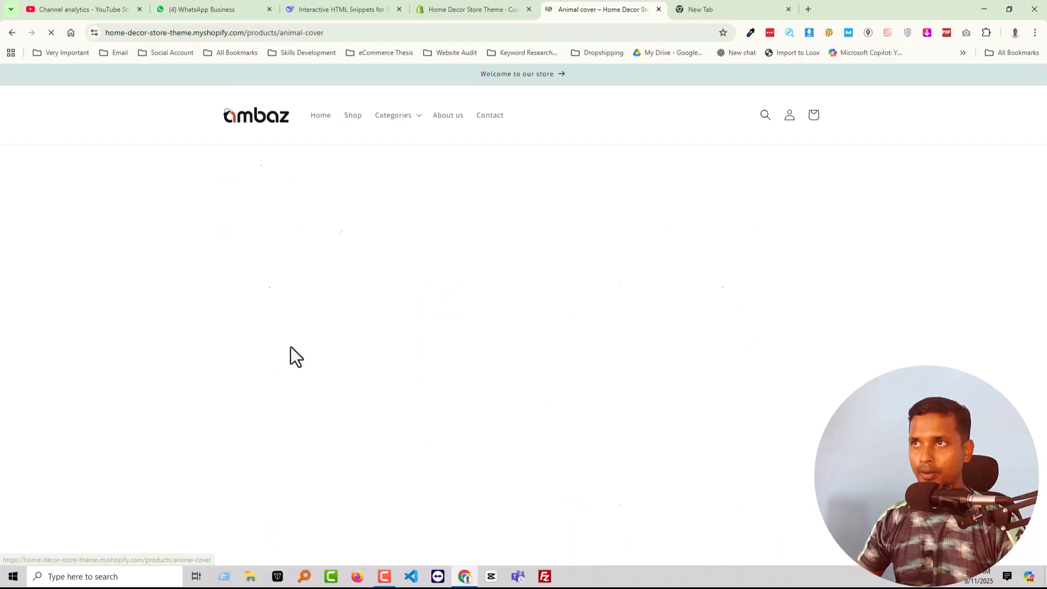
pyautogui.scroll(-5, 592, 376)
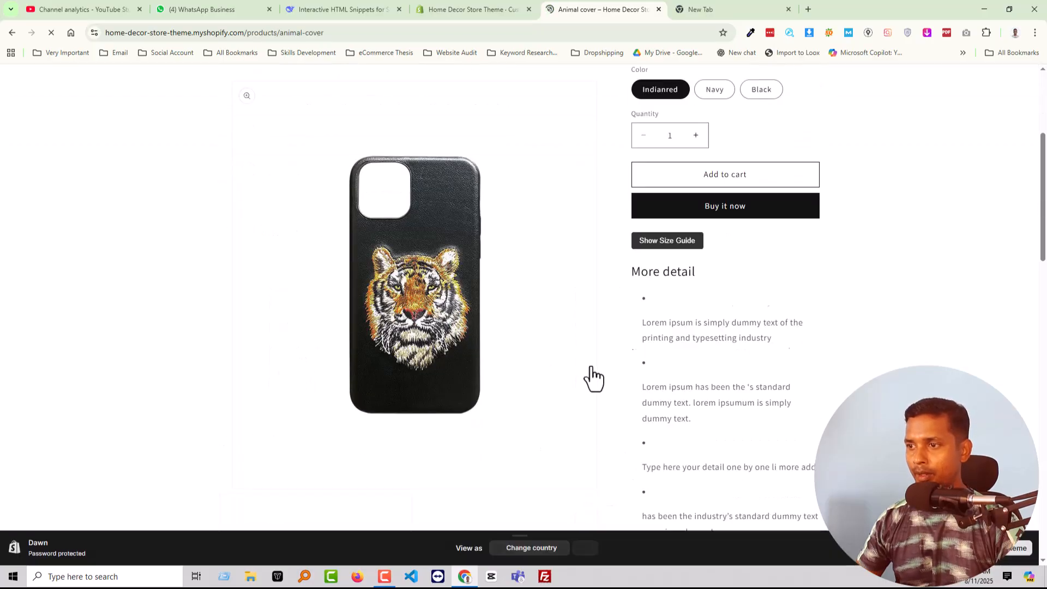
pyautogui.scroll(3, 660, 327)
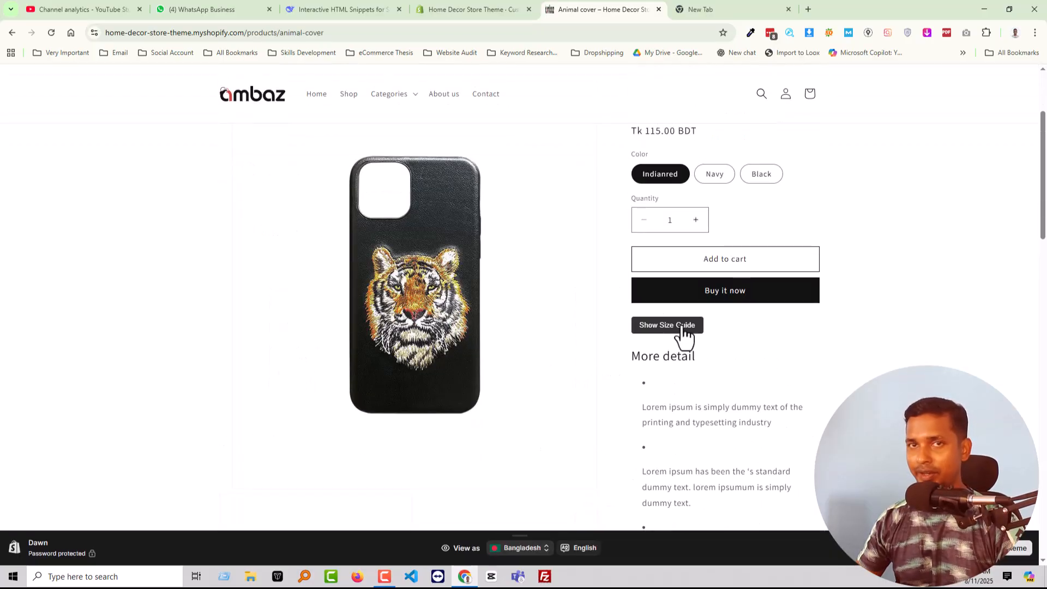
pyautogui.click(681, 327)
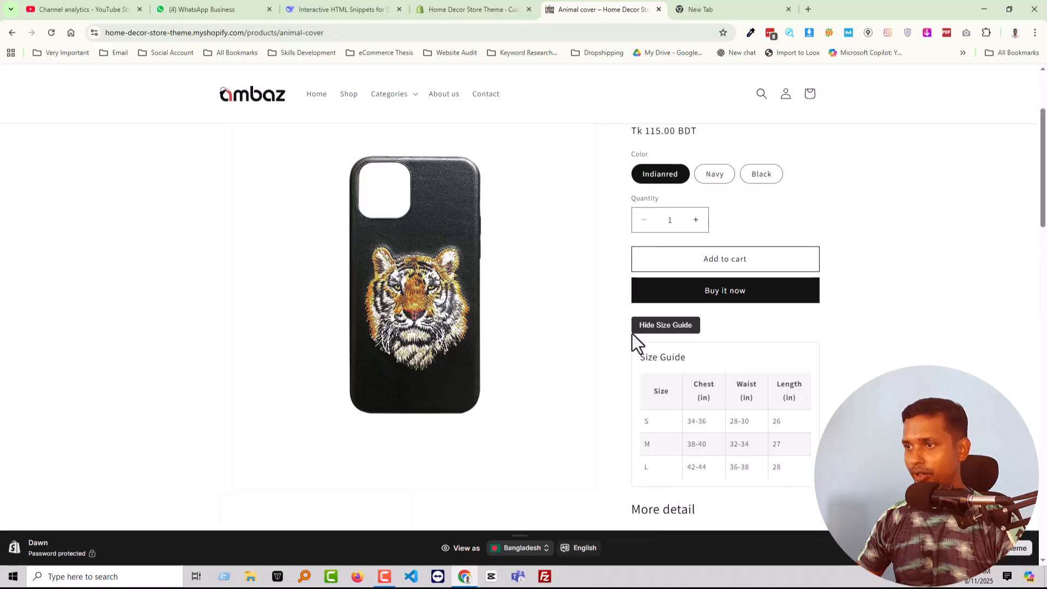
pyautogui.click(645, 324)
pyautogui.click(646, 325)
pyautogui.click(649, 325)
pyautogui.click(651, 324)
# Copy the Animated Countdown Timer code from the DeepSeek chat.
pyautogui.click(455, 8)
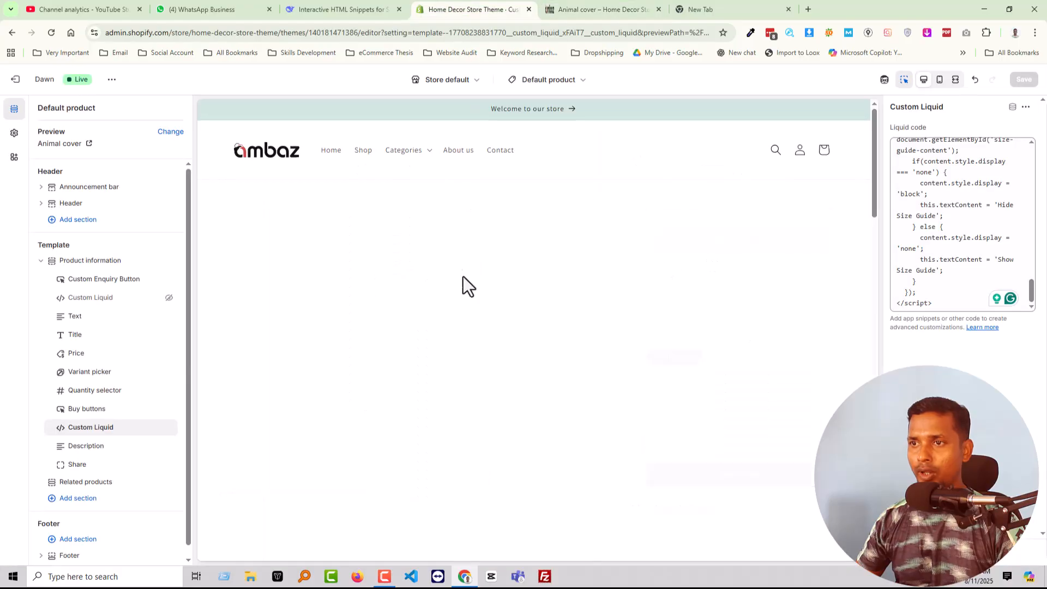
pyautogui.click(347, 9)
pyautogui.scroll(-5, 635, 298)
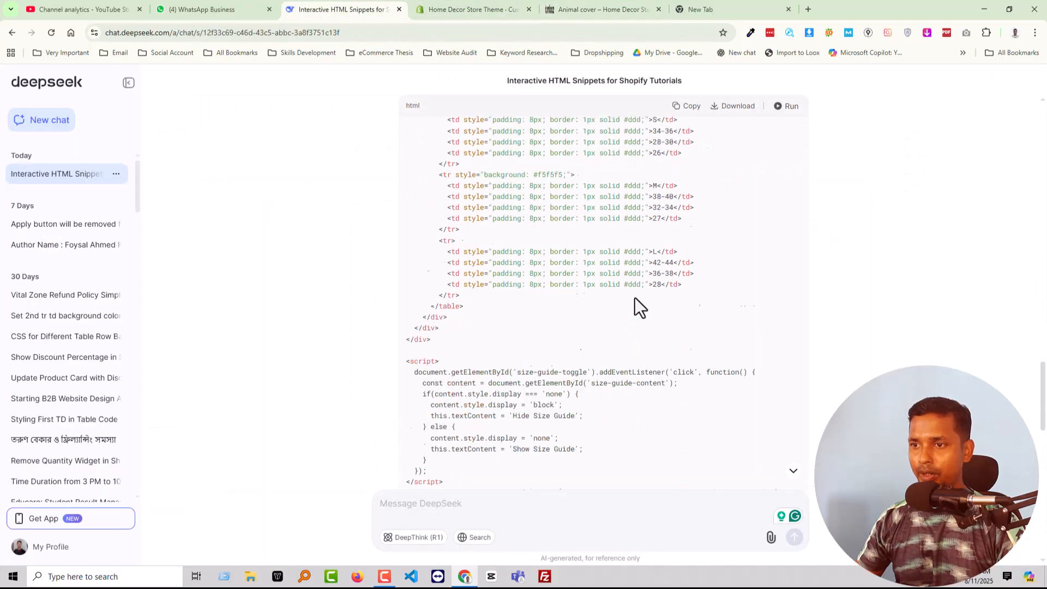
pyautogui.scroll(-4, 635, 298)
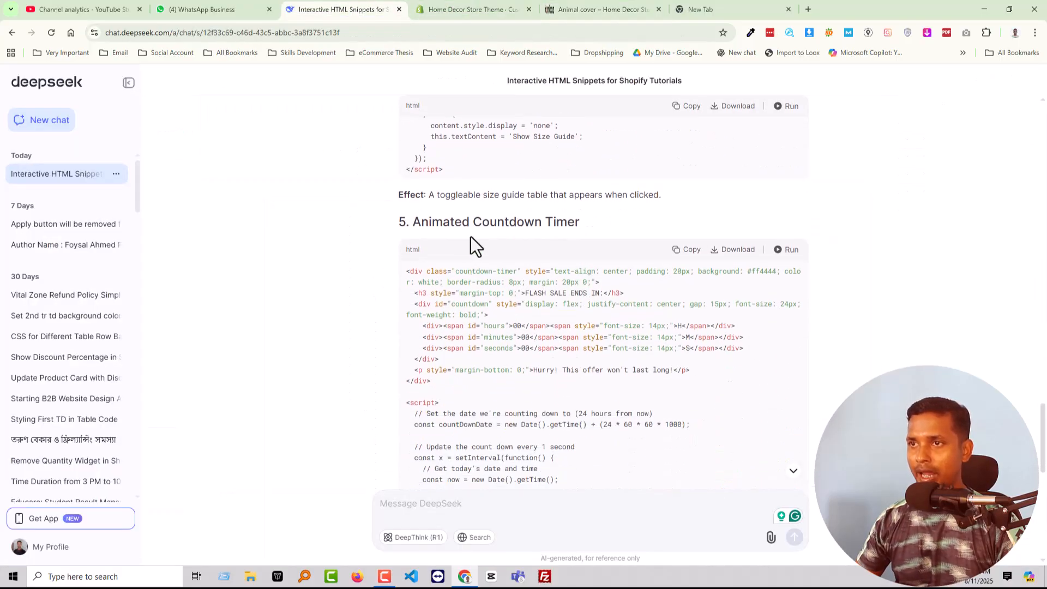
pyautogui.scroll(-1, 644, 229)
pyautogui.click(688, 177)
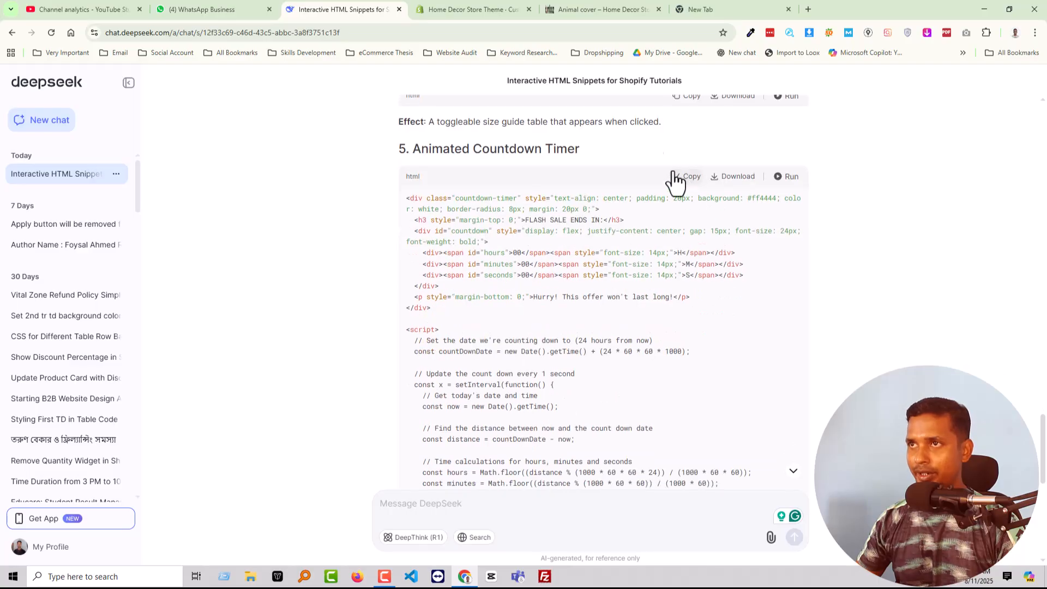
# Add a Custom Liquid block with the countdown timer code between the size guide block and Description, and save the theme.
pyautogui.click(470, 9)
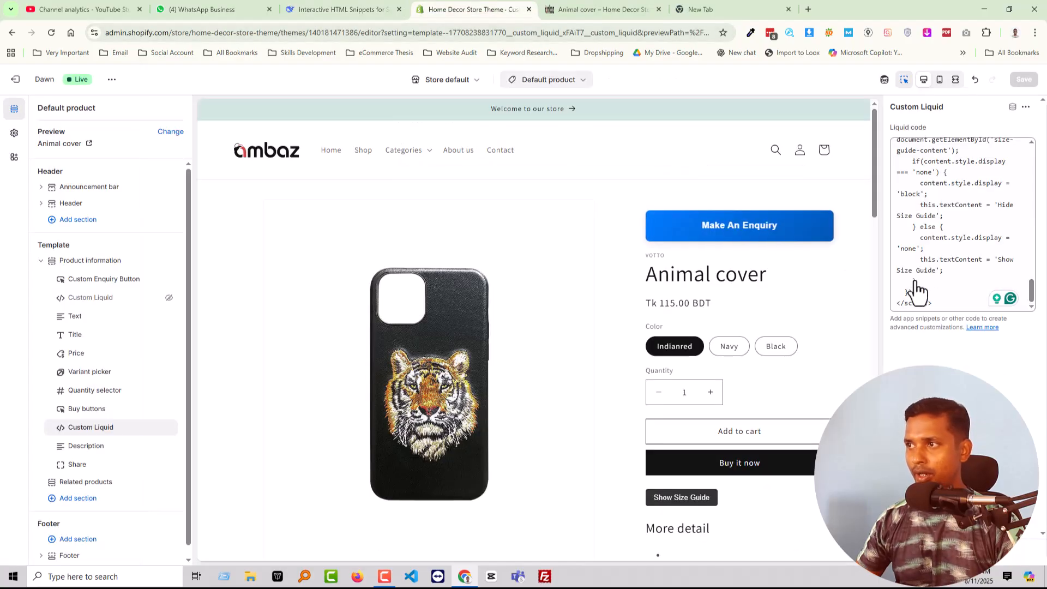
pyautogui.moveTo(105, 446)
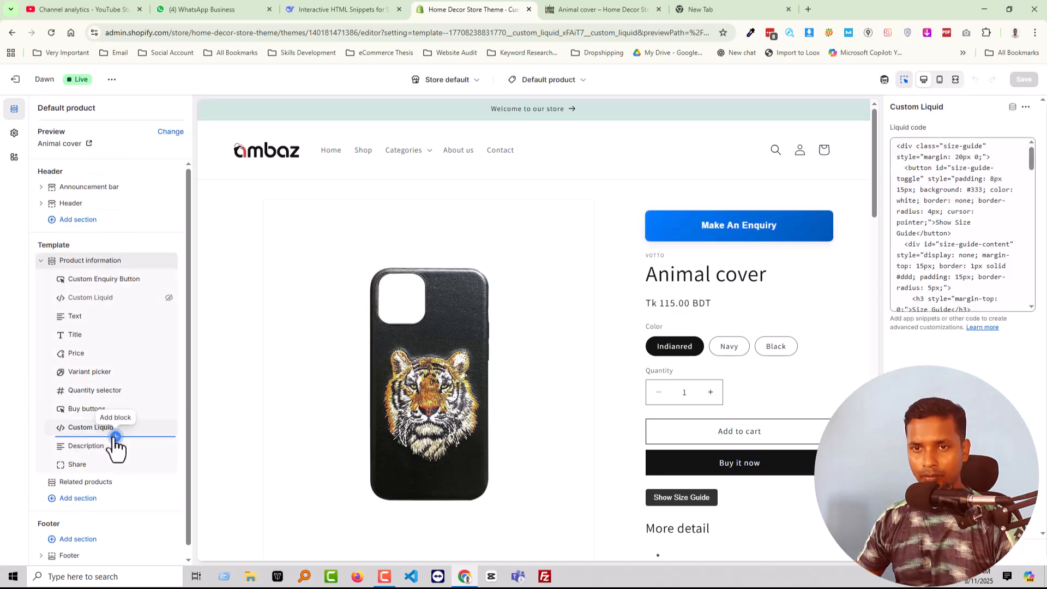
pyautogui.click(115, 436)
pyautogui.click(232, 384)
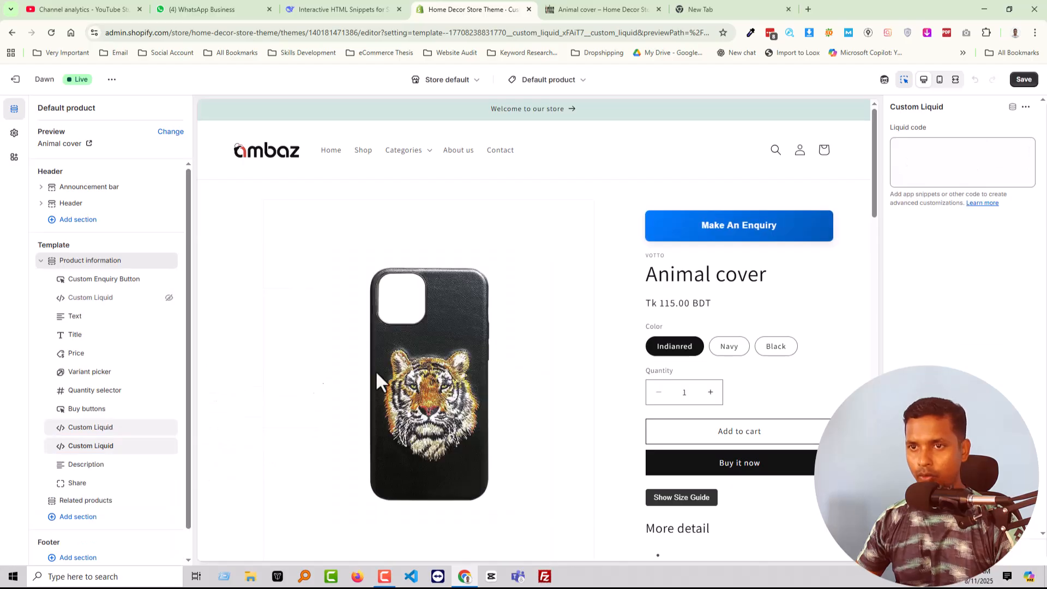
pyautogui.click(928, 161)
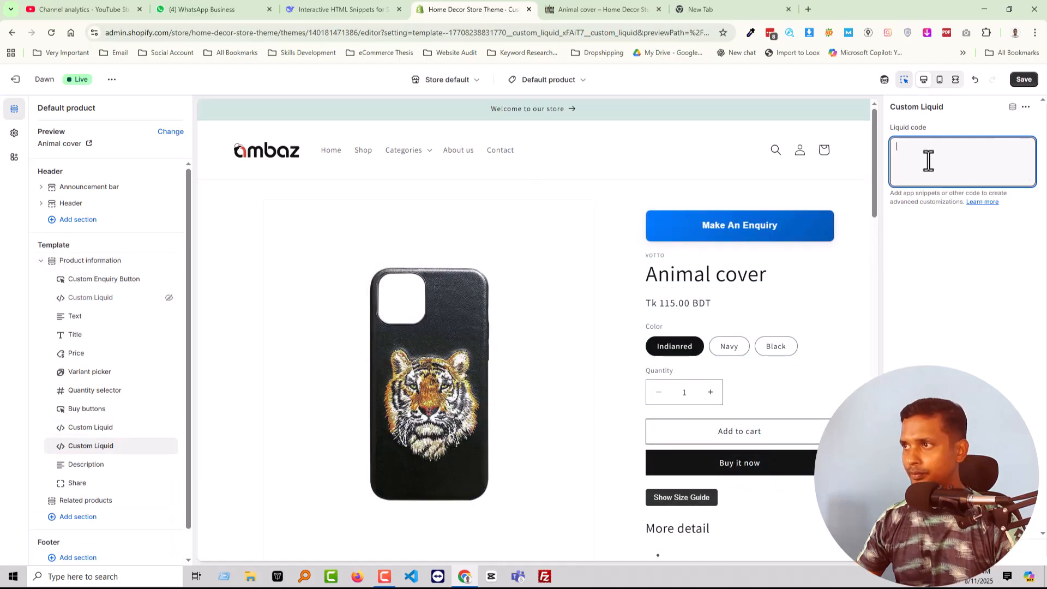
pyautogui.hotkey('ctrl', 'v')
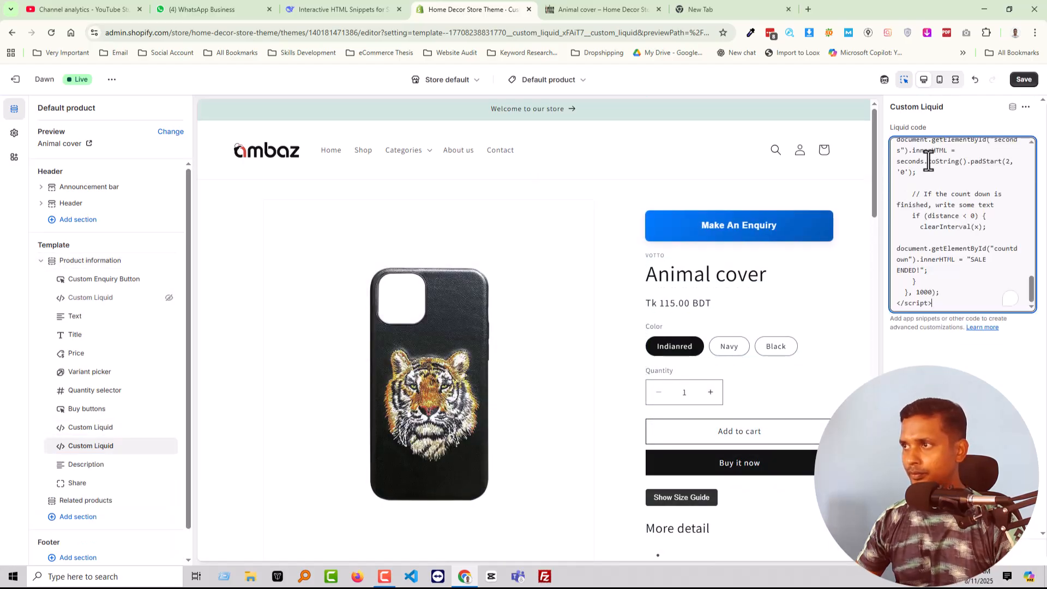
pyautogui.click(1030, 83)
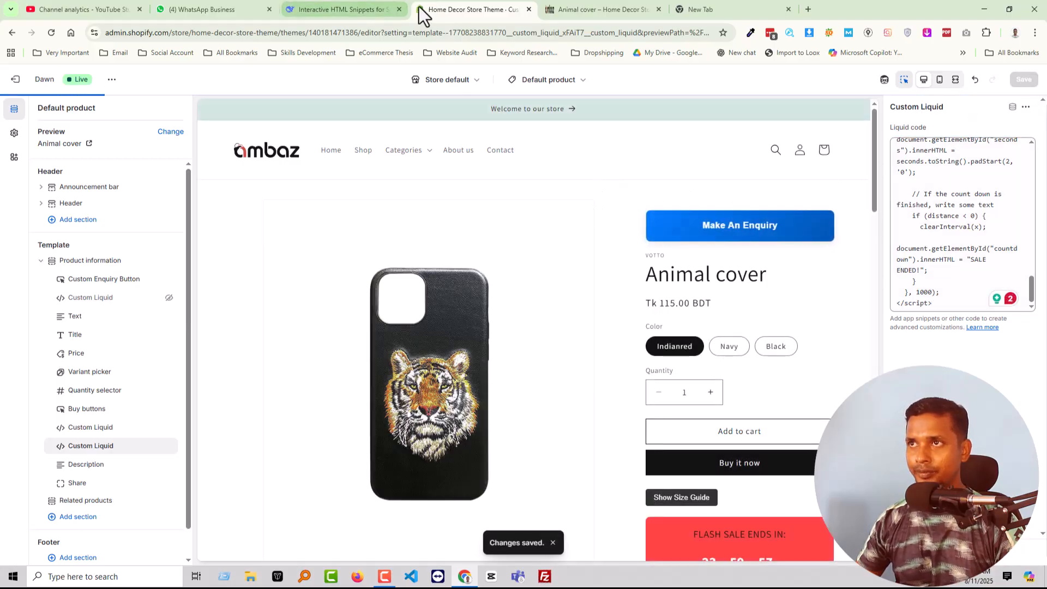
# Reload the Animal cover product page on the storefront and check the flash sale countdown timer.
pyautogui.click(341, 10)
pyautogui.click(570, 12)
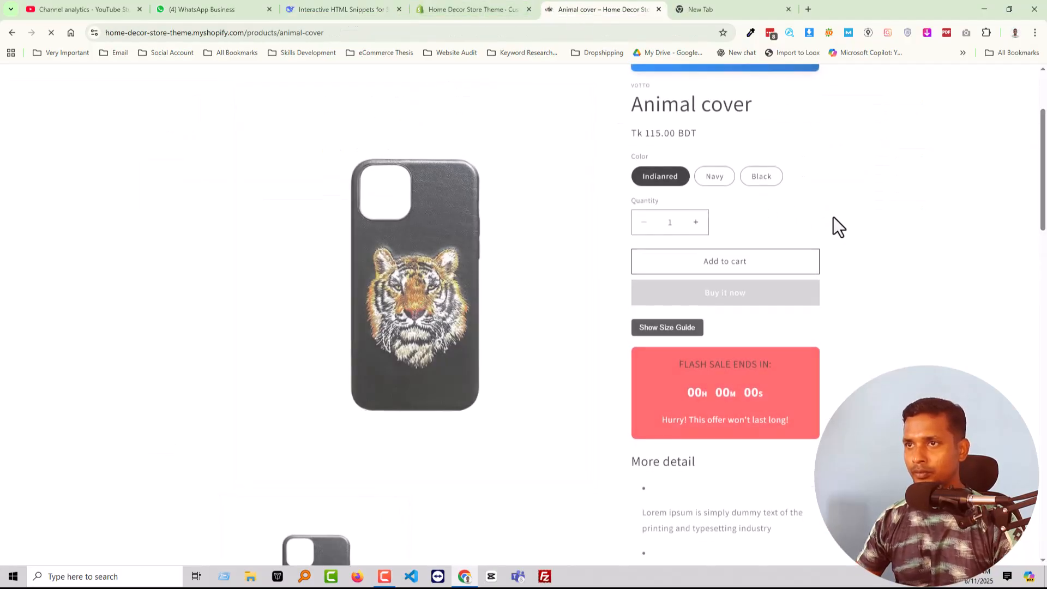
pyautogui.scroll(-3, 678, 274)
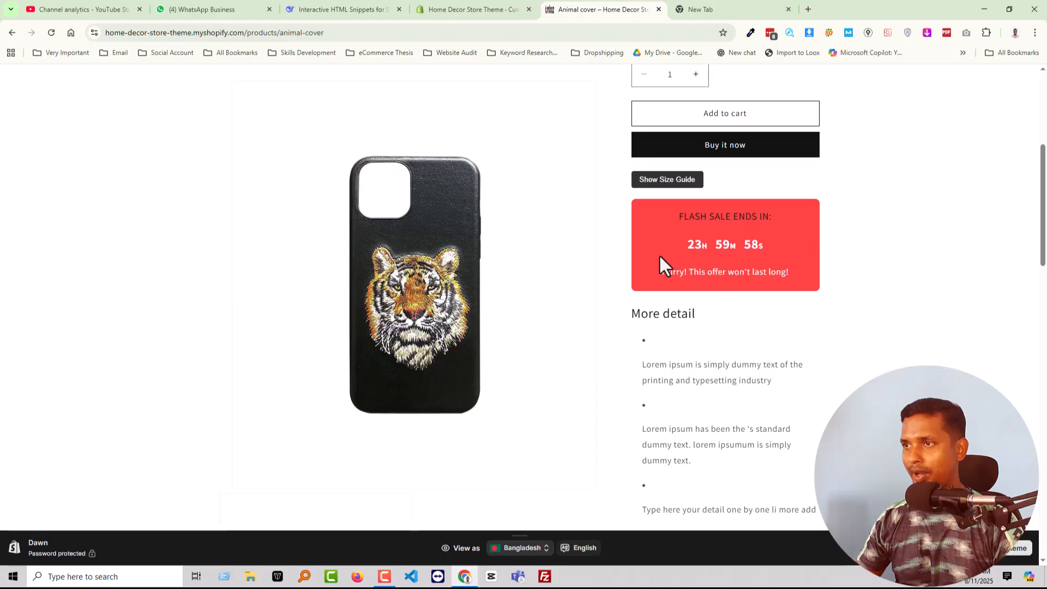
pyautogui.scroll(1, 758, 289)
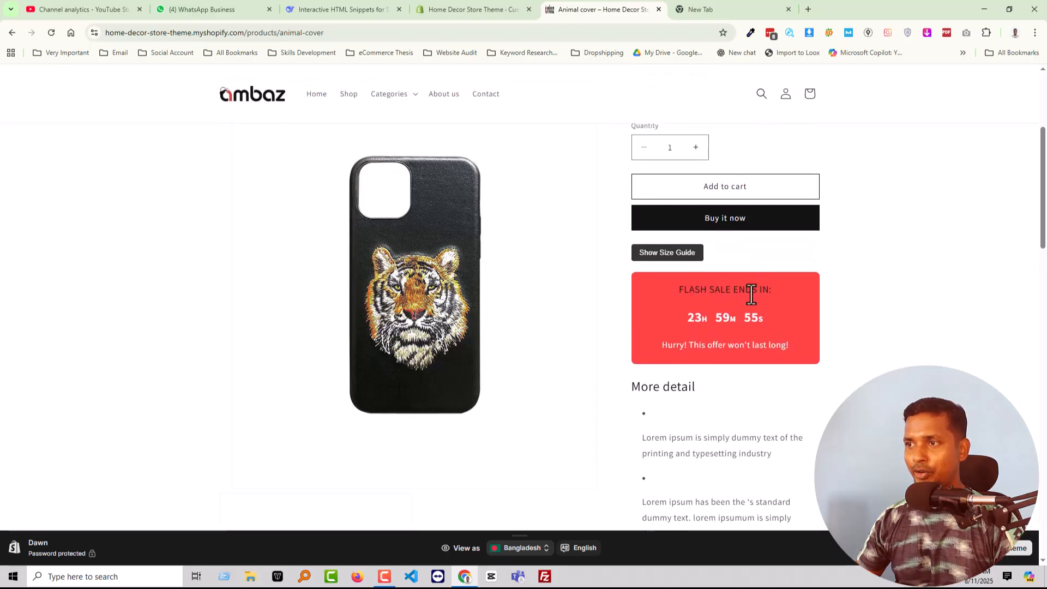
pyautogui.scroll(2, 610, 328)
pyautogui.scroll(-1, 655, 316)
pyautogui.scroll(2, 605, 281)
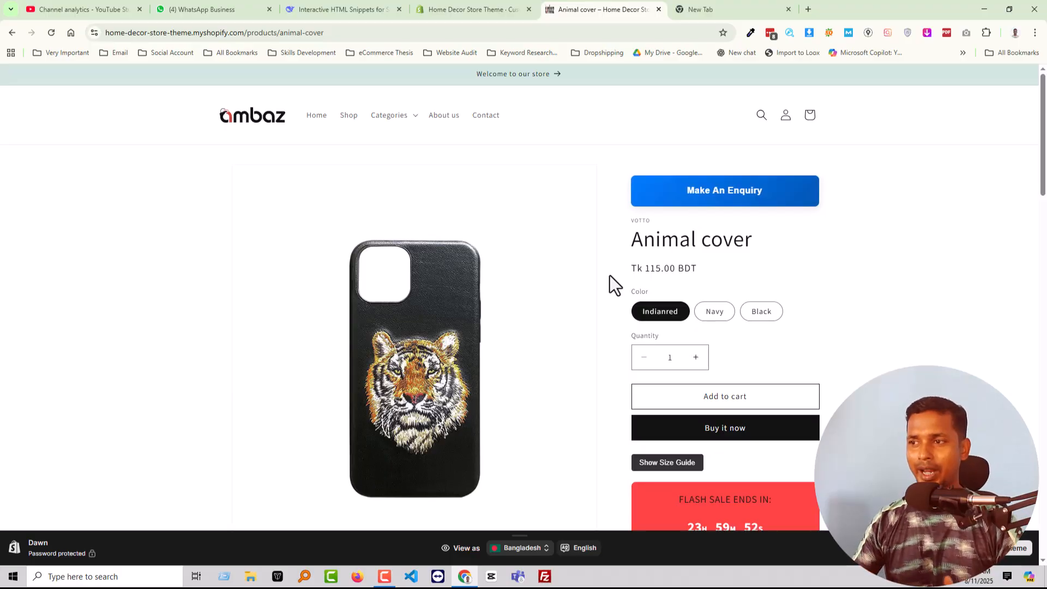